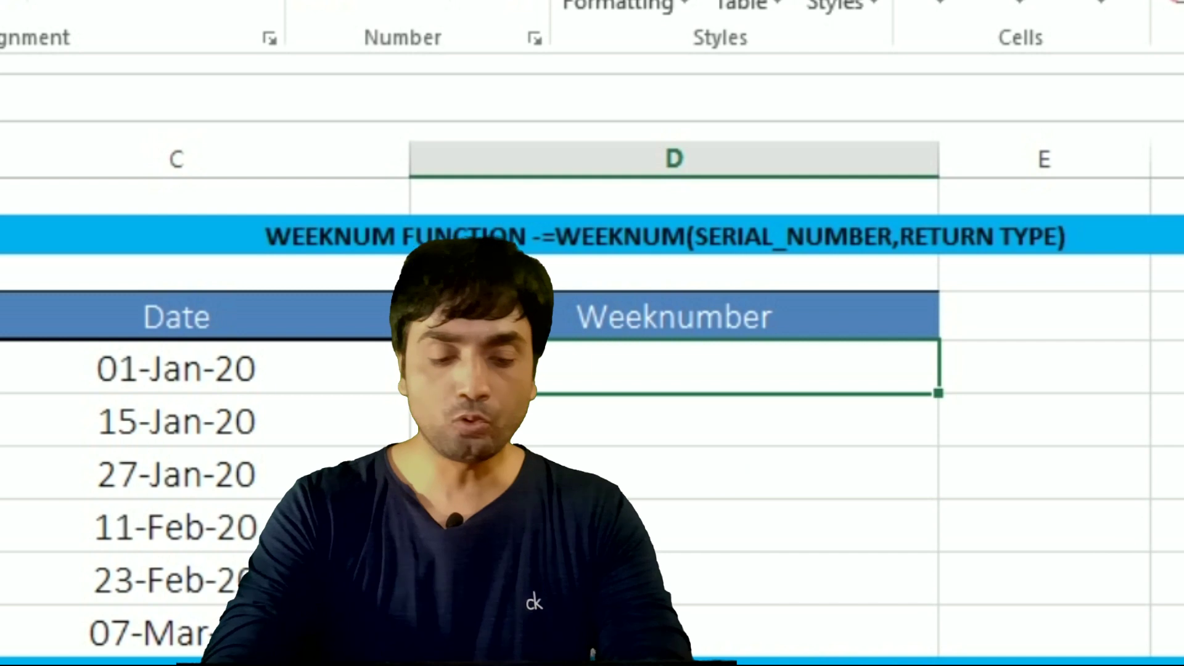
Enter =WEEKNUM(C5) in D5 to get the week number of the 01-Jan-20 date.
text(=weeknu)
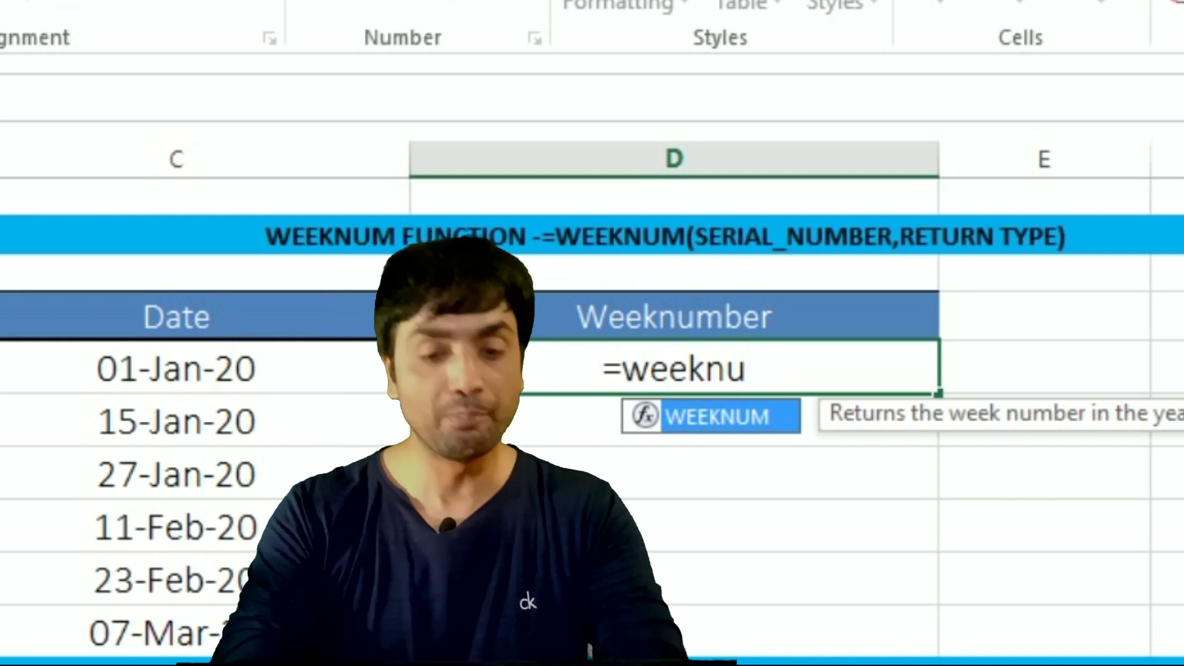
key(Tab)
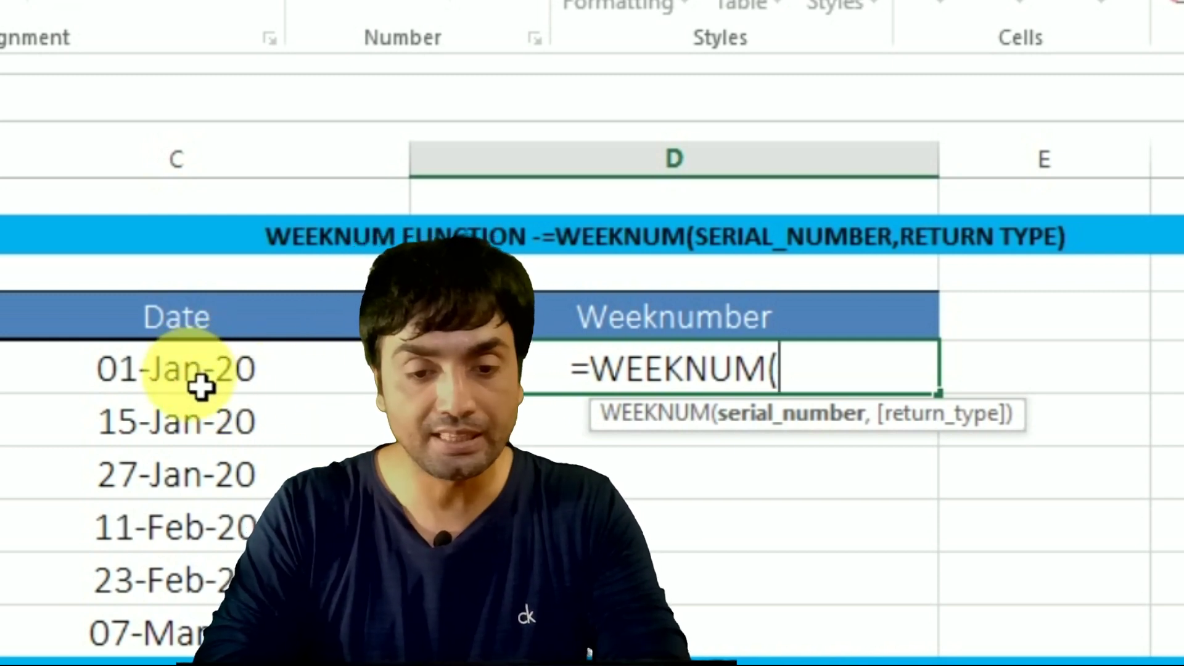
click(201, 386)
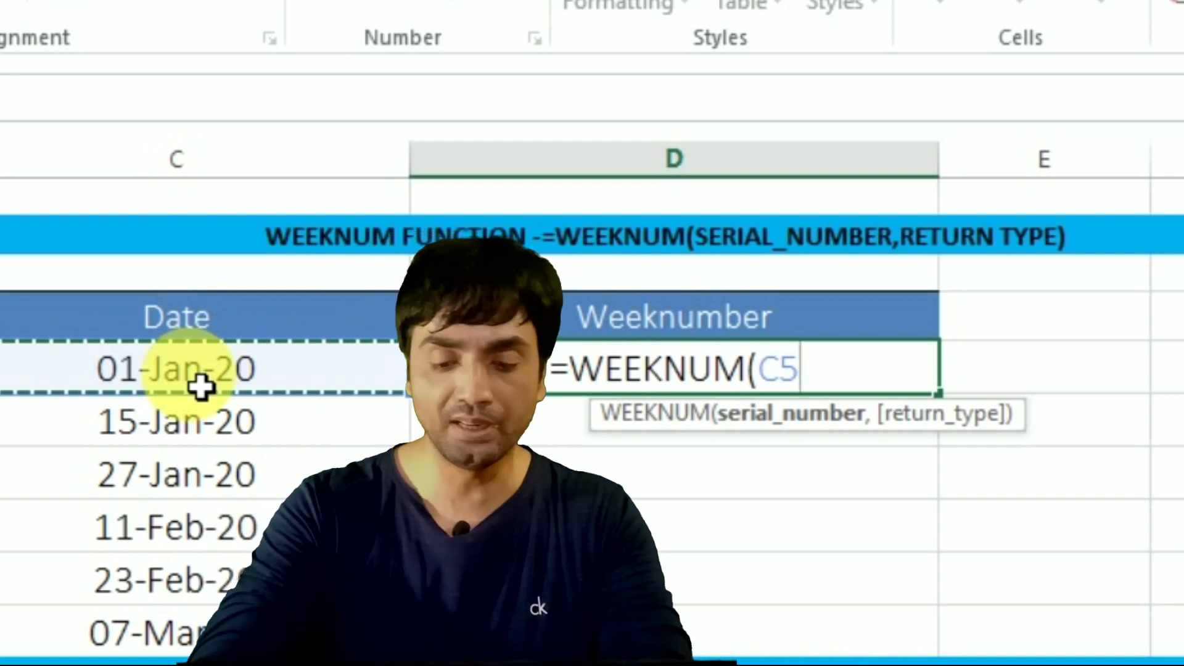
text())
key(Return)
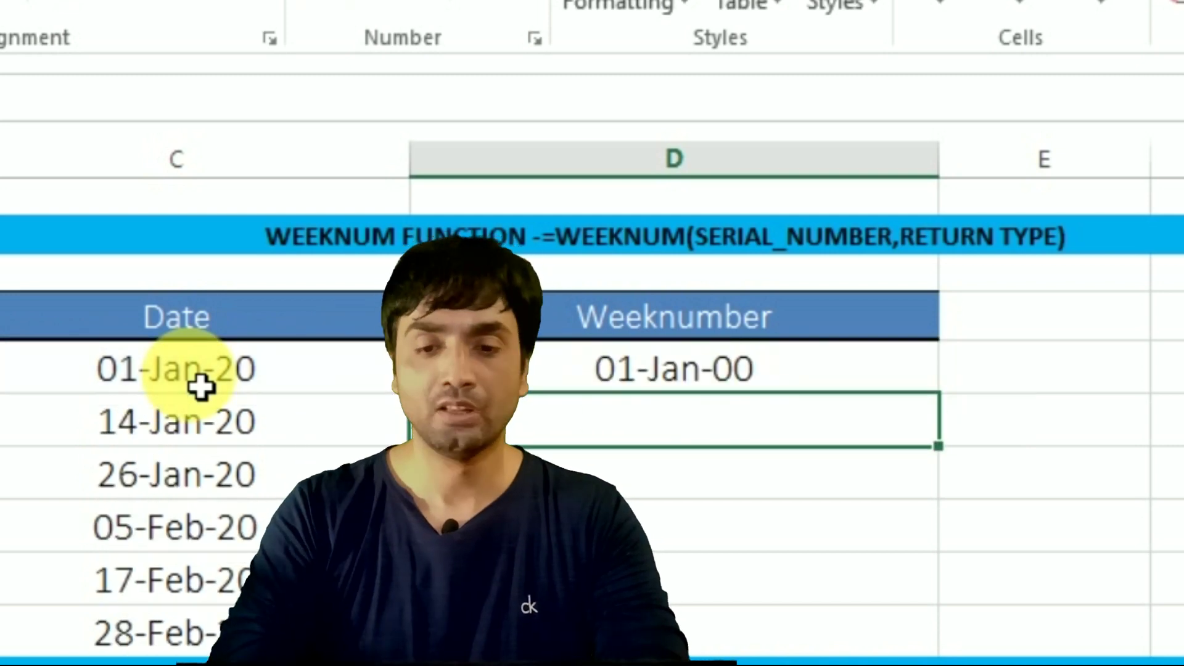
click(713, 376)
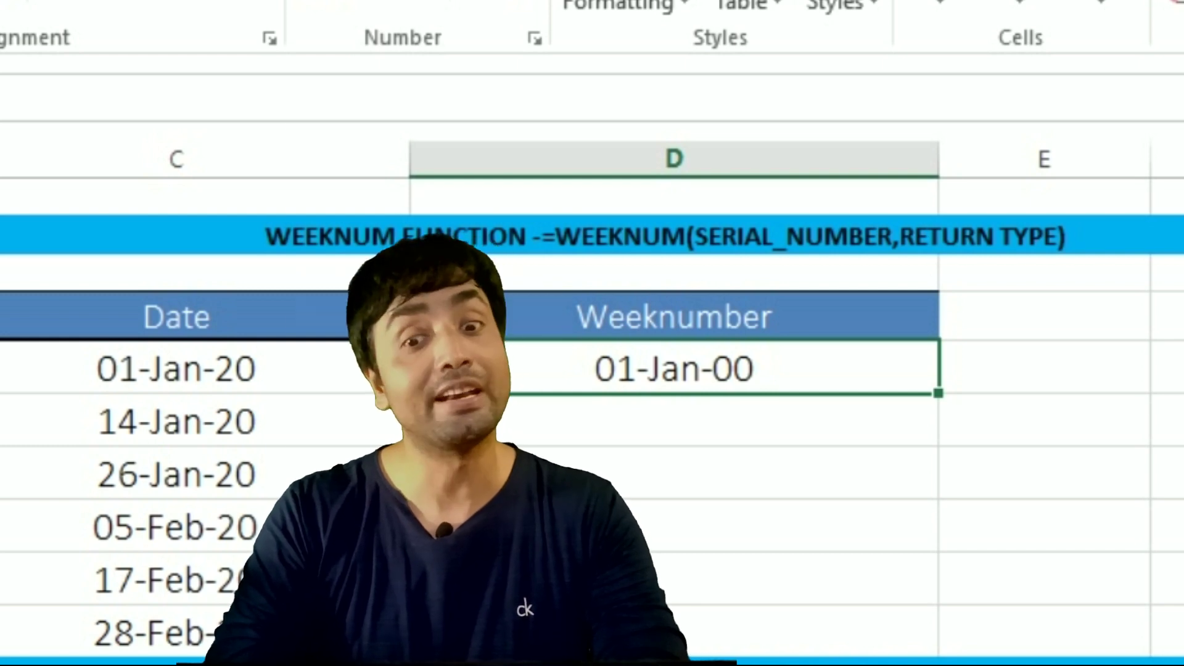
click(432, 3)
Format D5 as Number so the week number reads 1.
click(452, 80)
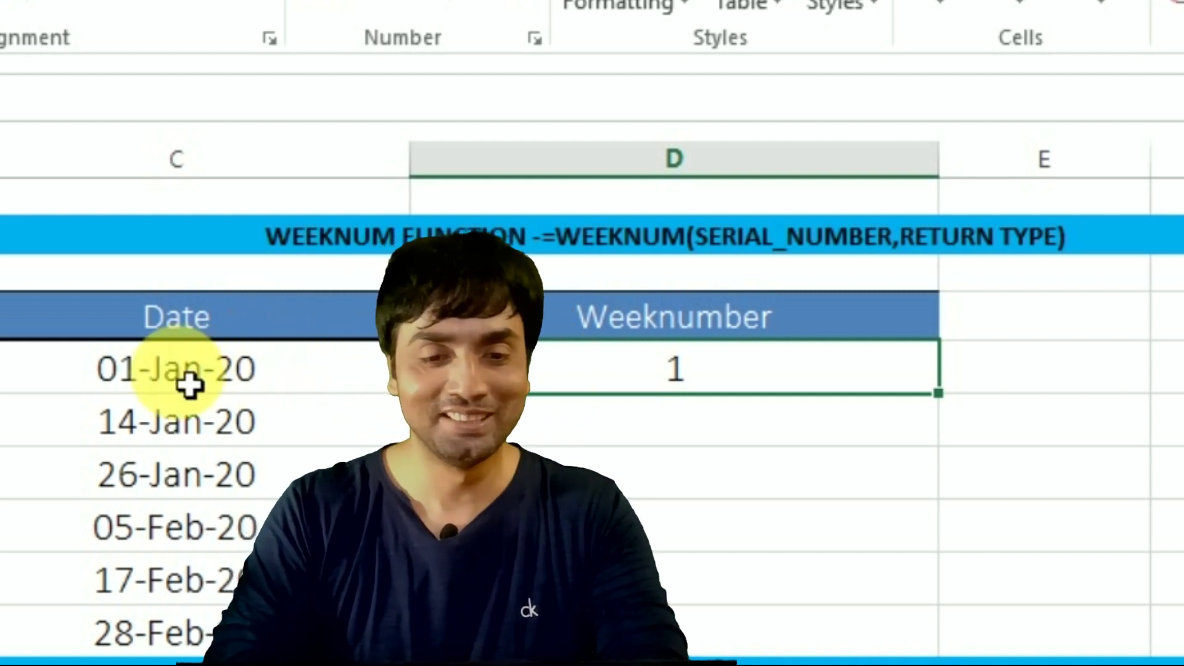
Change the first date's day to 03, then 04, then 05 January 2020.
double_click(159, 389)
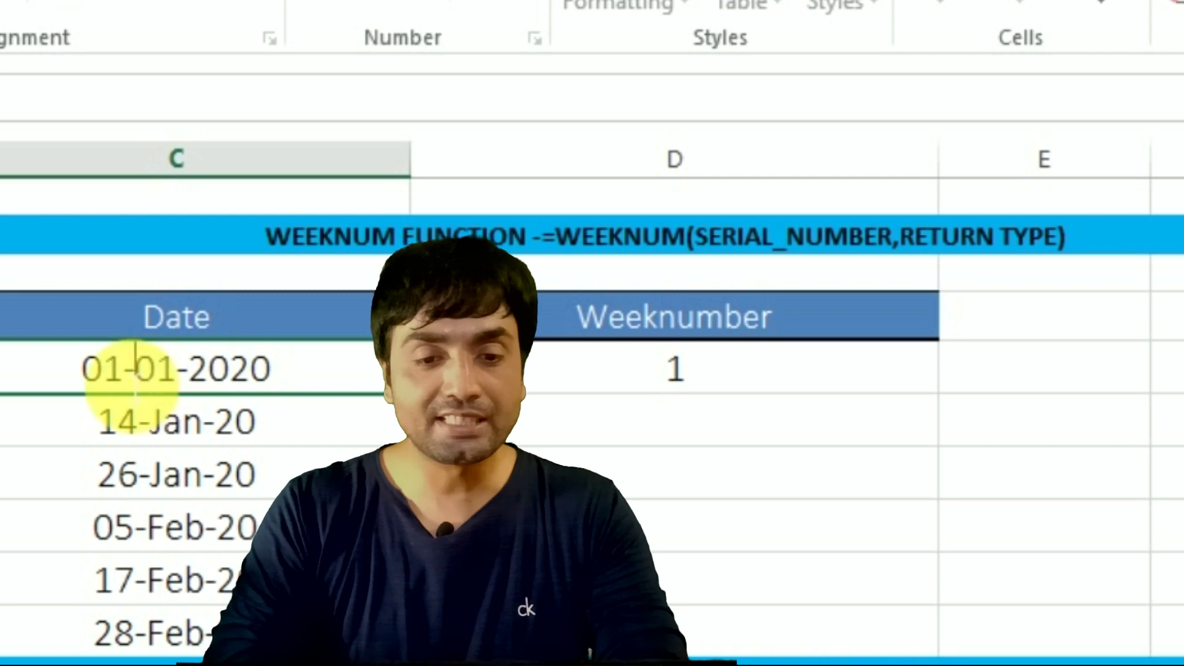
key(BackSpace)
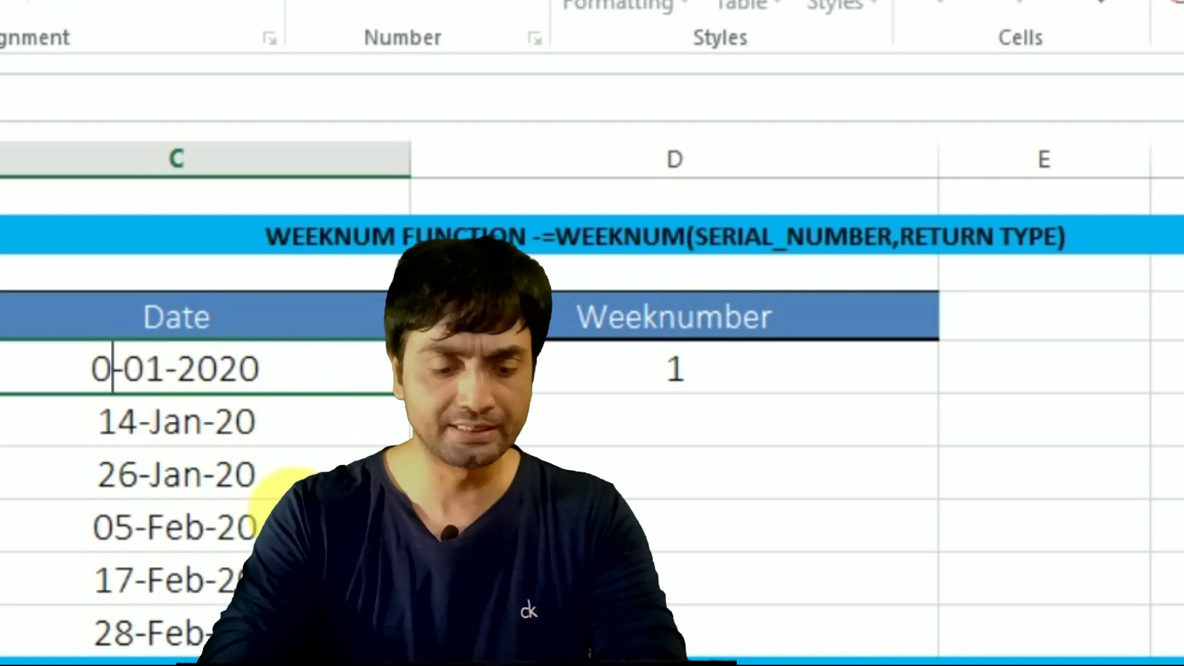
text(3)
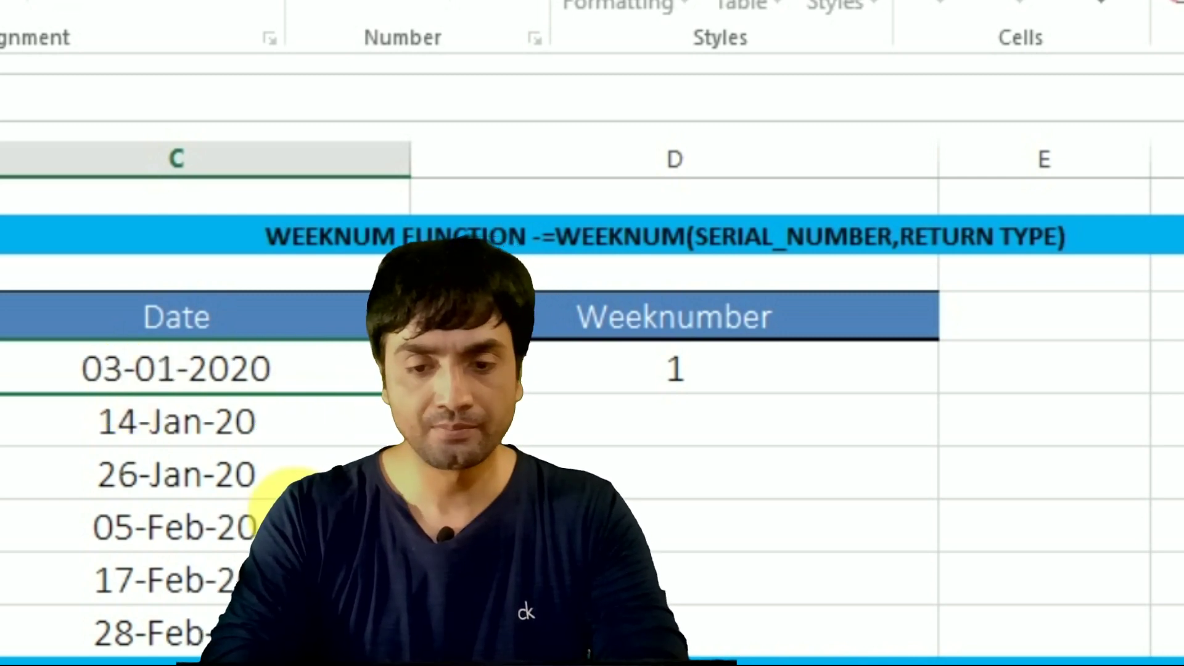
key(Return)
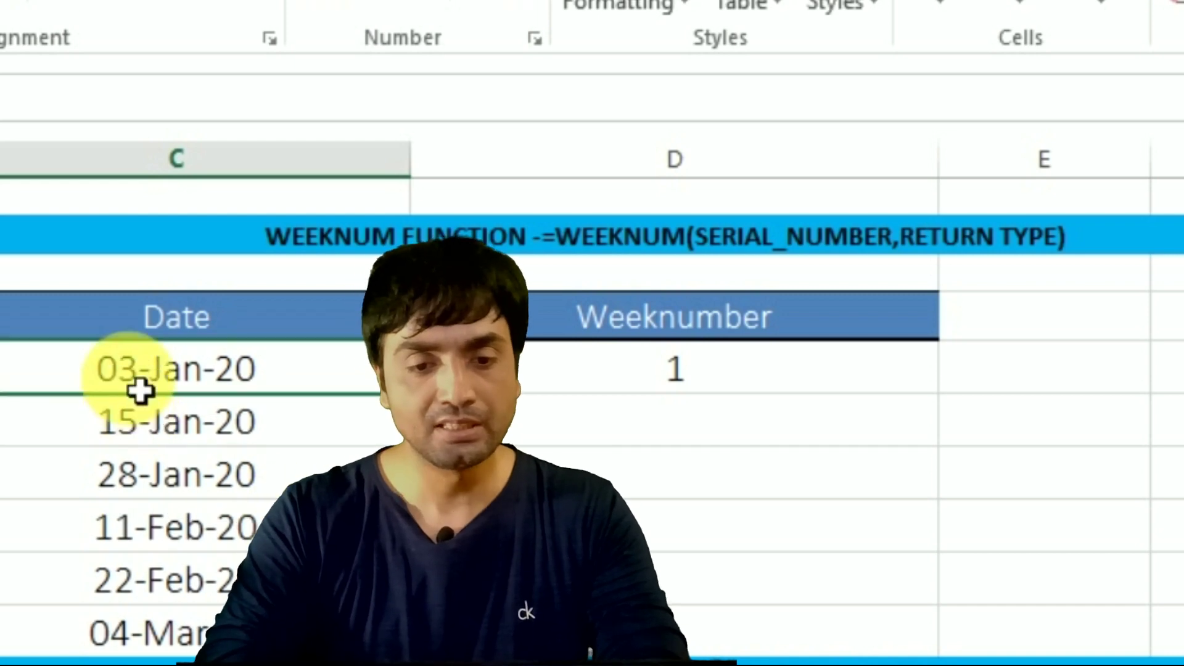
double_click(142, 379)
key(BackSpace)
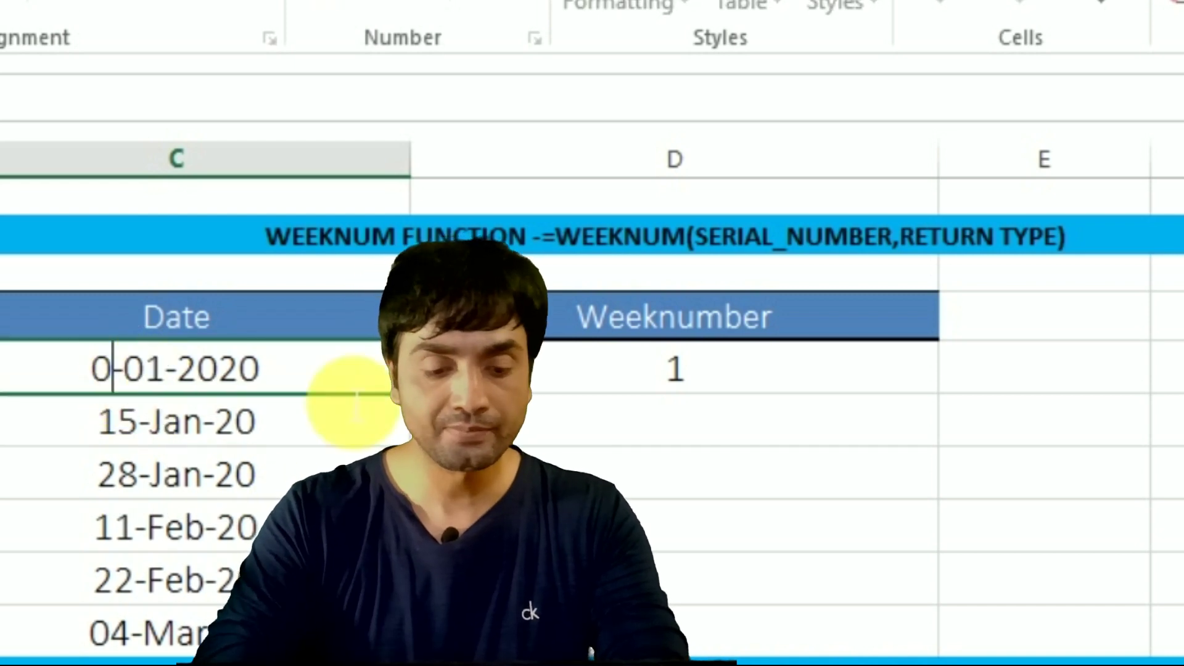
text(4)
key(Return)
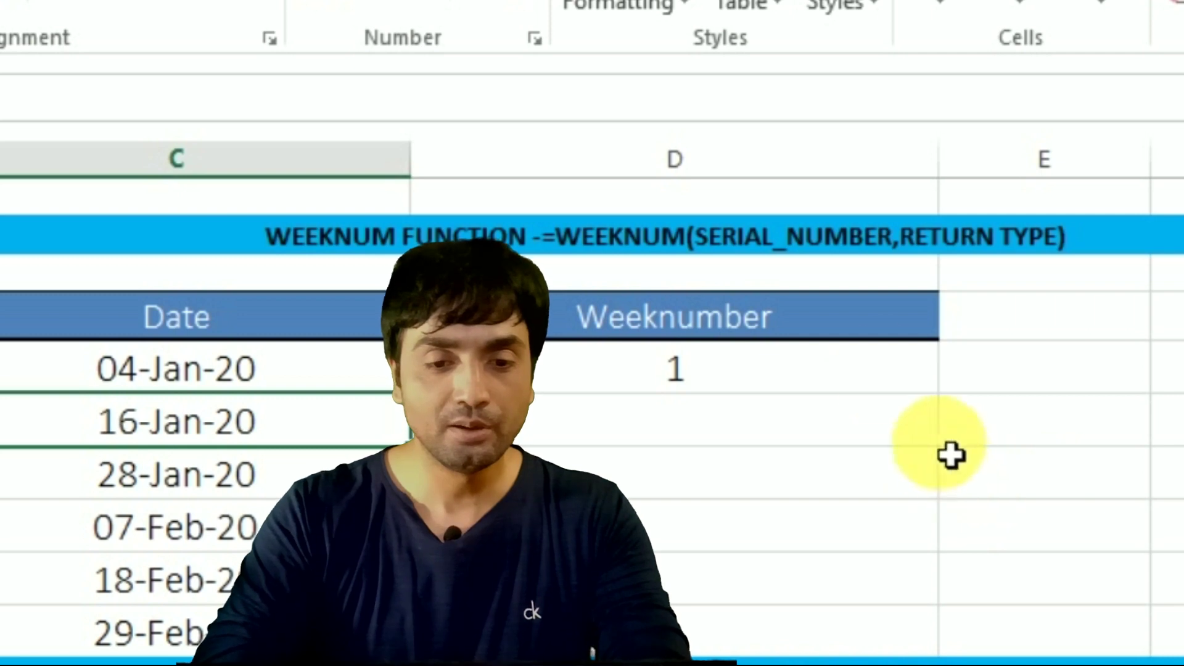
double_click(154, 387)
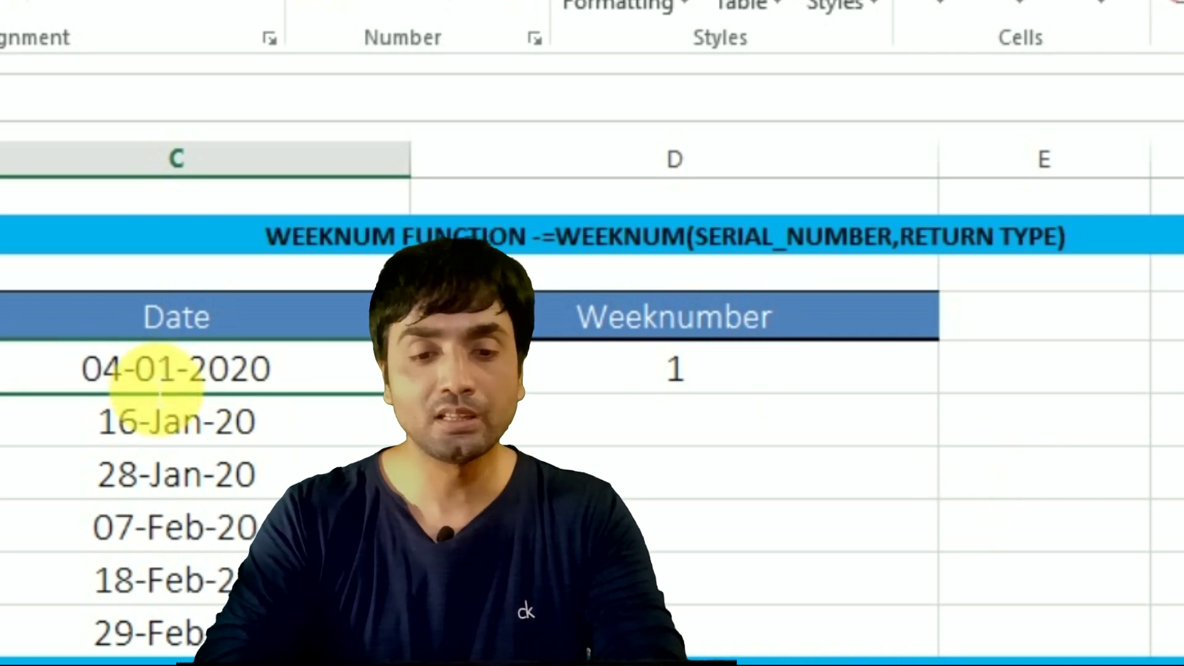
key(BackSpace)
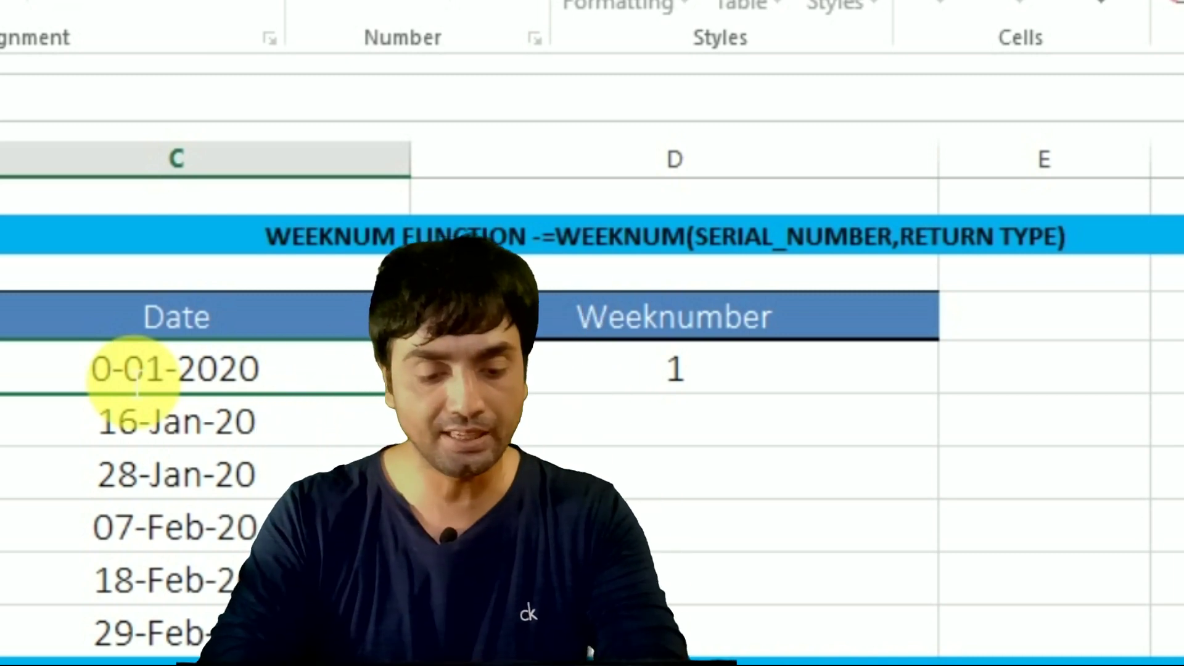
text(5)
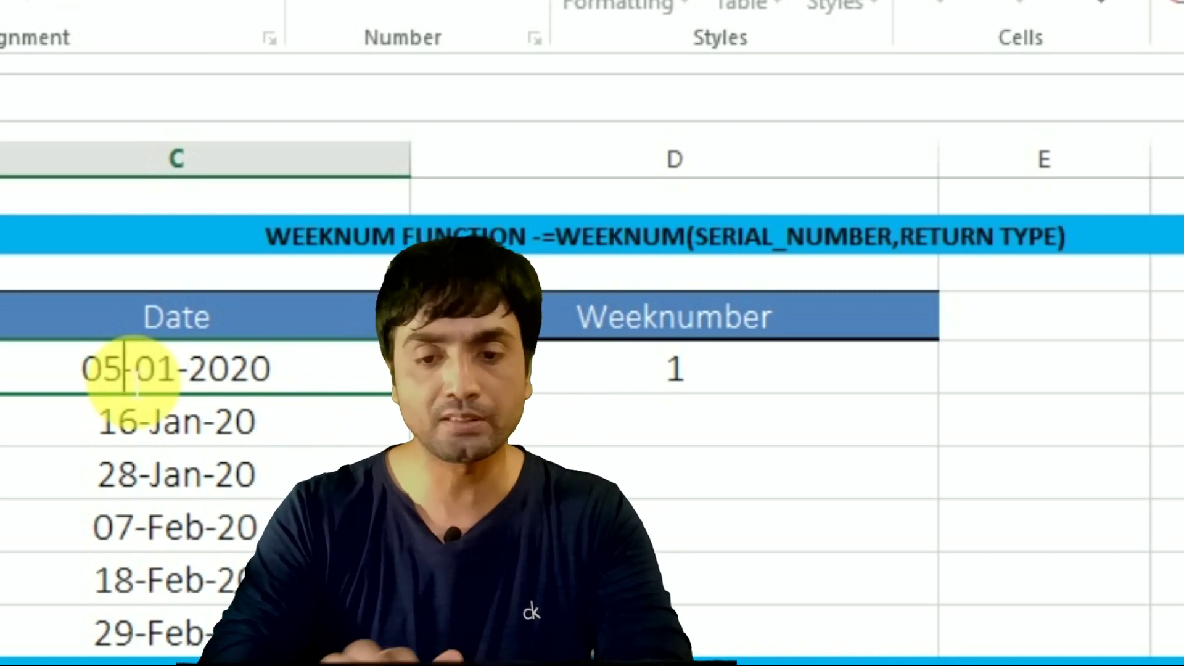
key(Return)
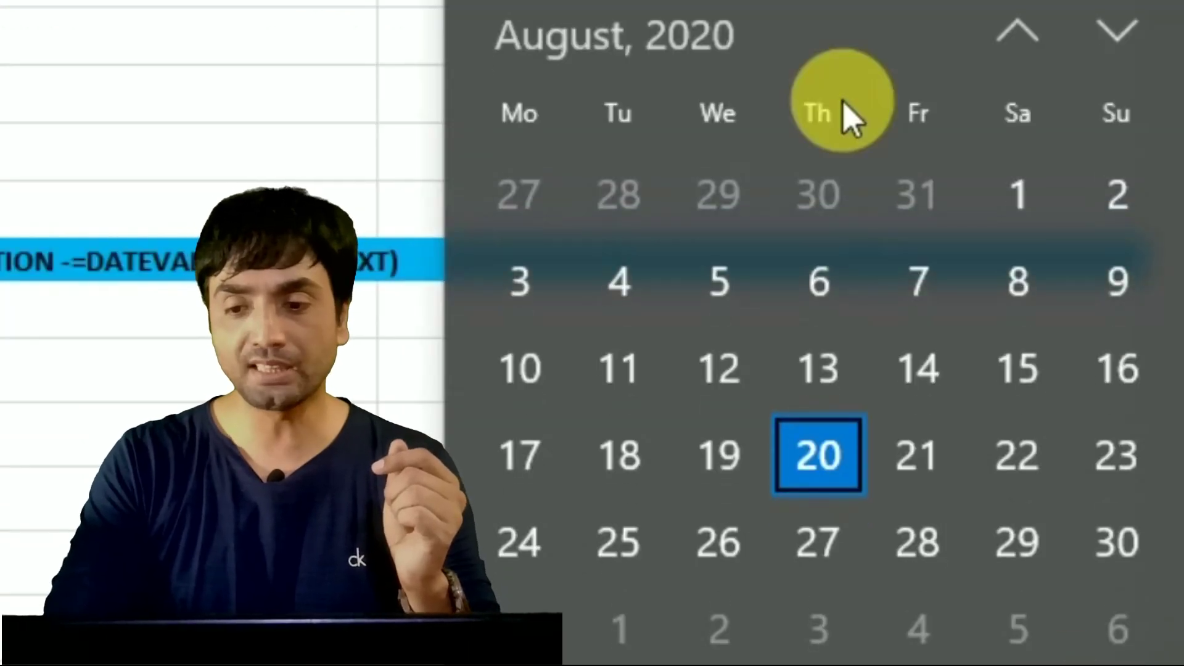
Page the Windows calendar flyout back to January 2020.
click(1004, 40)
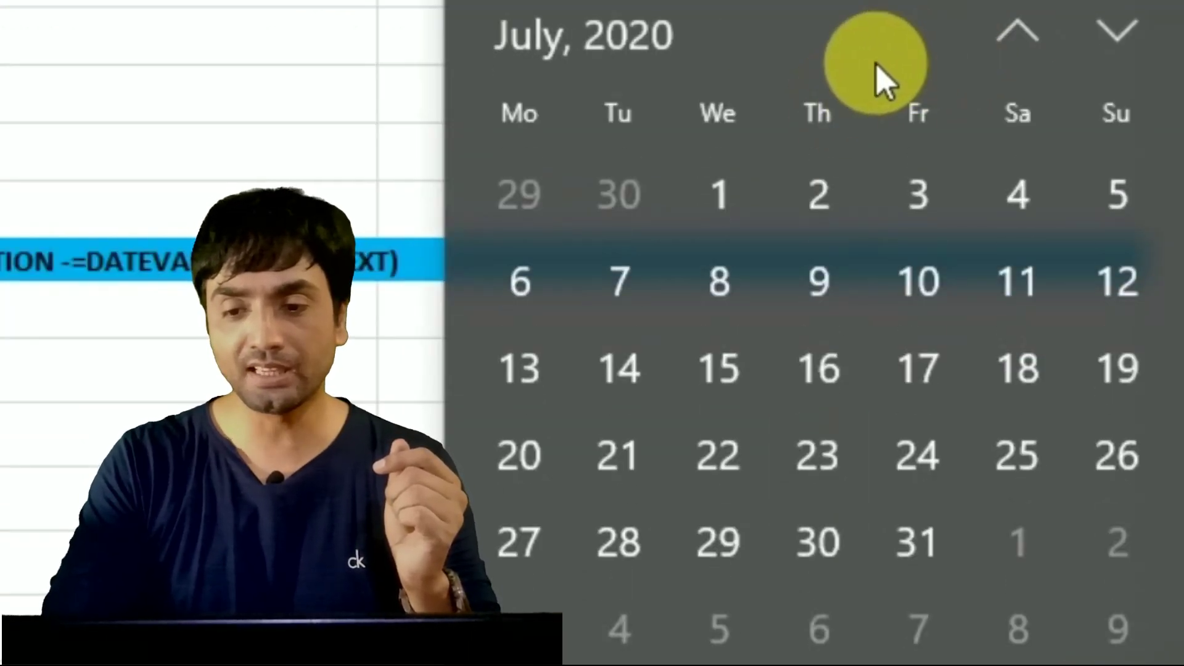
click(633, 37)
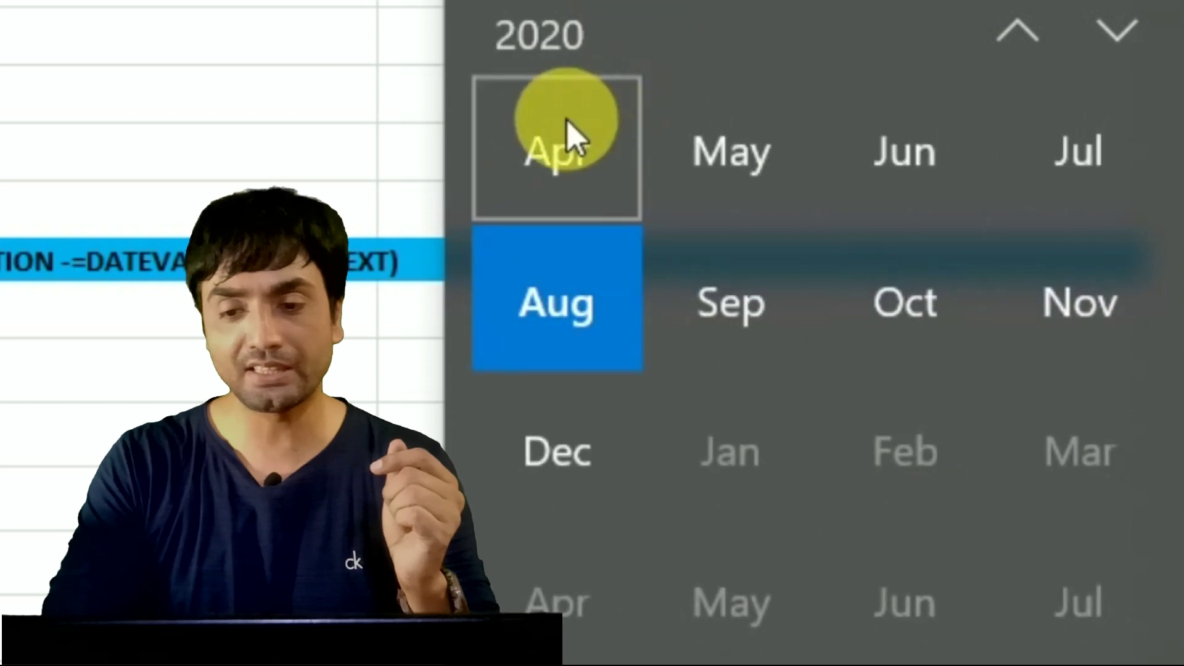
click(715, 210)
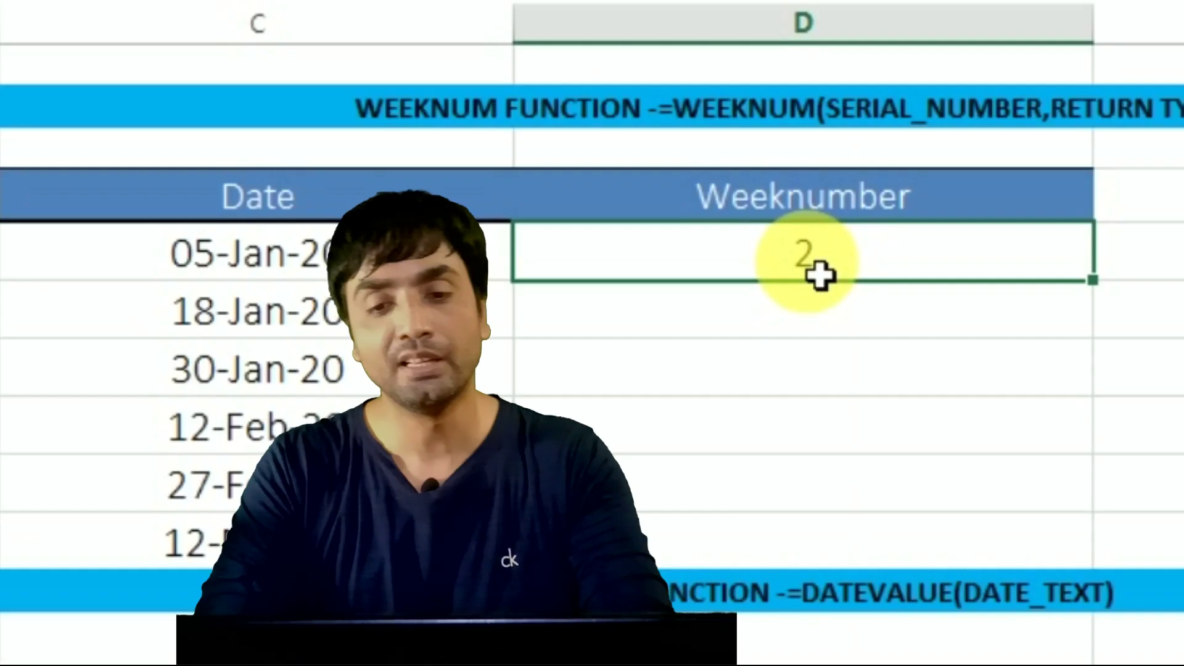
Add return type 13 (weeks starting Wednesday) to the WEEKNUM formula in D5.
double_click(819, 276)
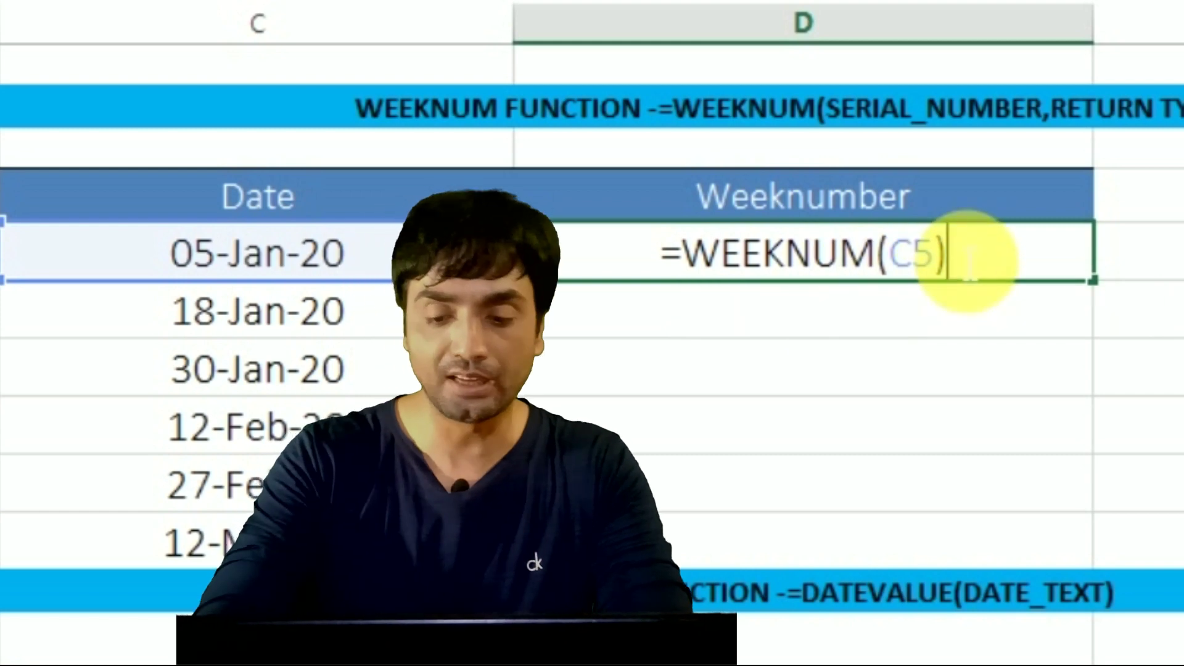
key(BackSpace)
text(,)
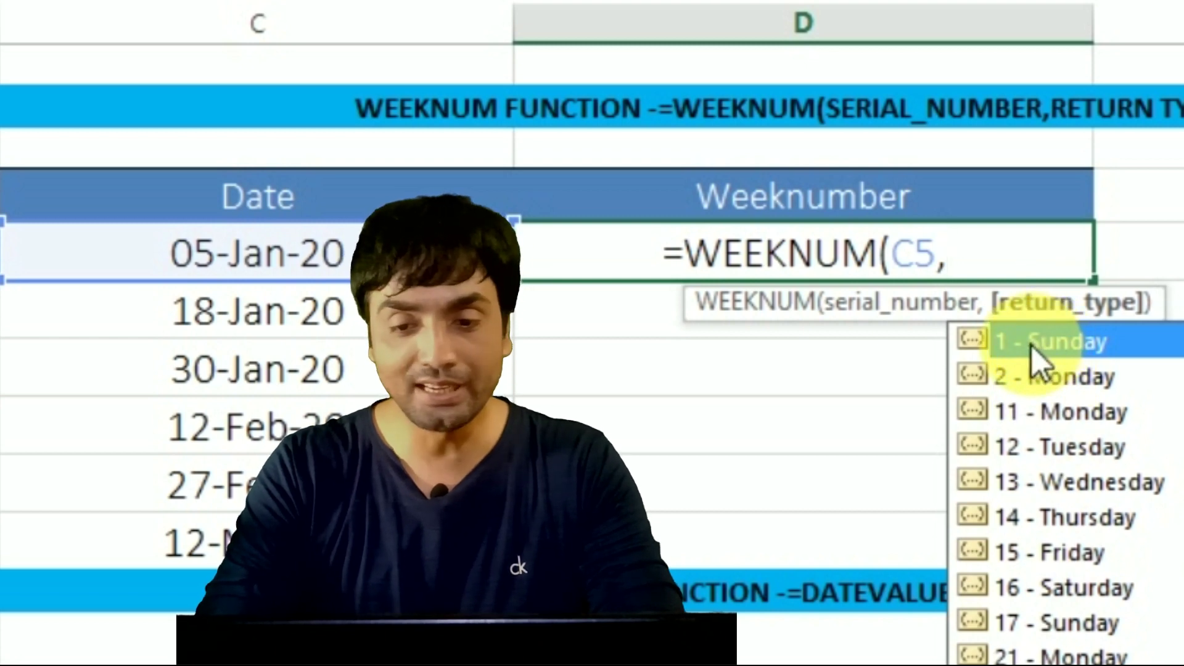
click(1042, 479)
double_click(1038, 479)
key(Return)
click(1038, 478)
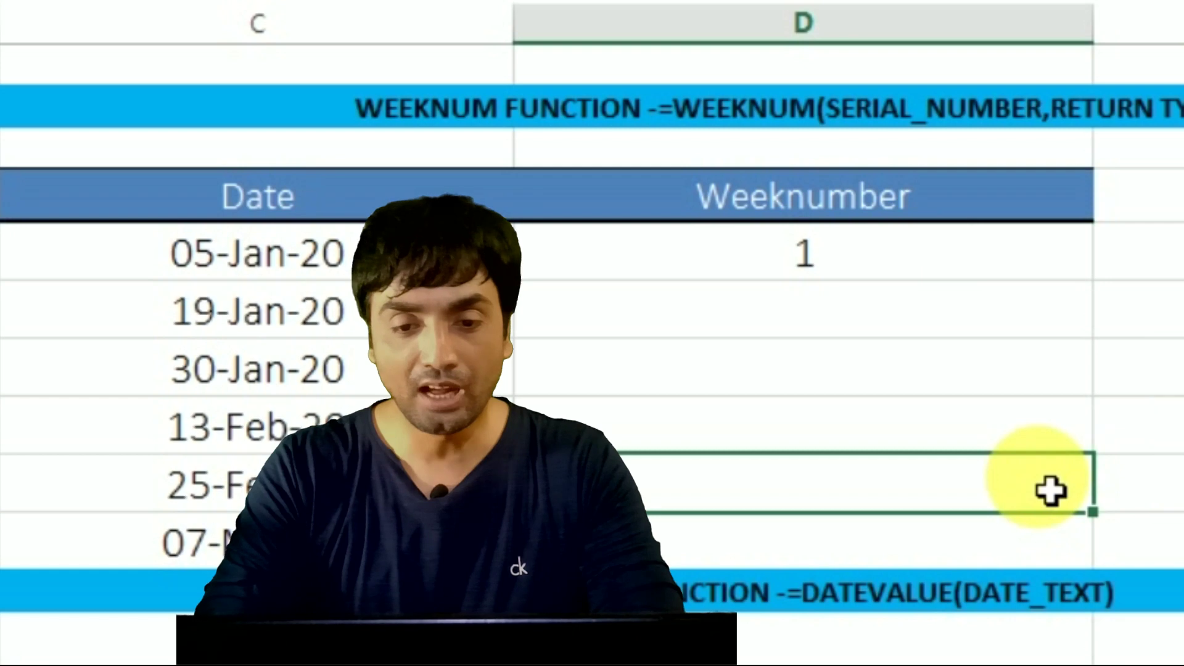
Change the first date to 06, 07, then 08 January 2020, watching the week number become 2.
click(222, 275)
double_click(224, 278)
key(BackSpace)
text(6)
key(Return)
double_click(220, 277)
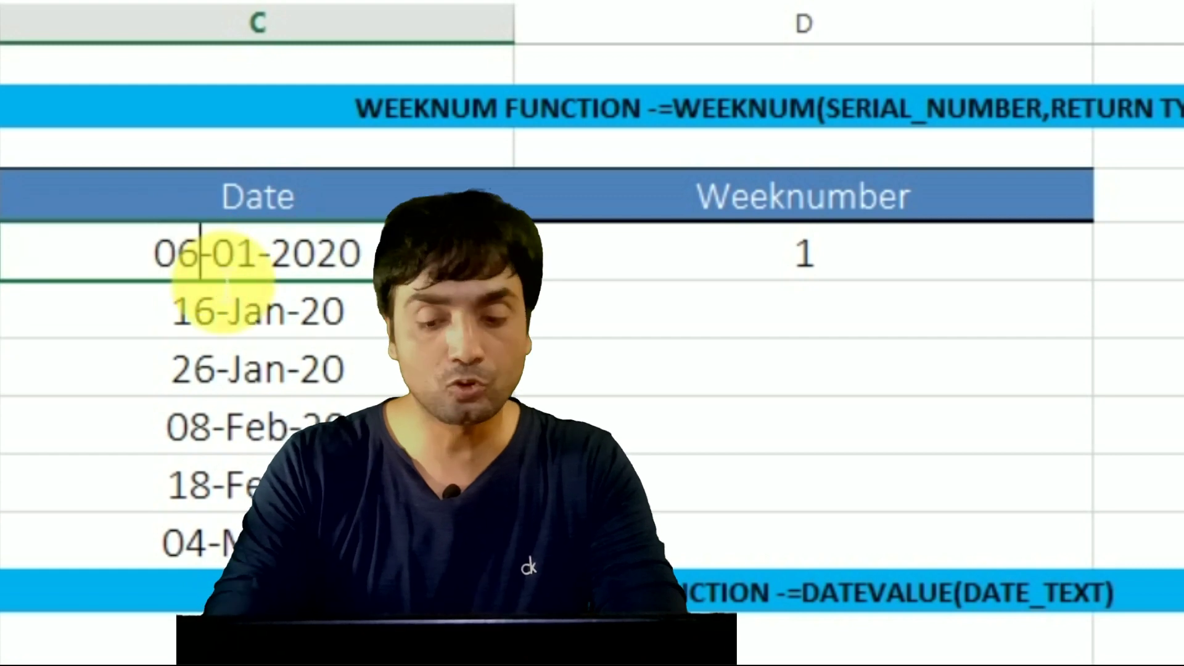
key(BackSpace)
text(7)
key(Return)
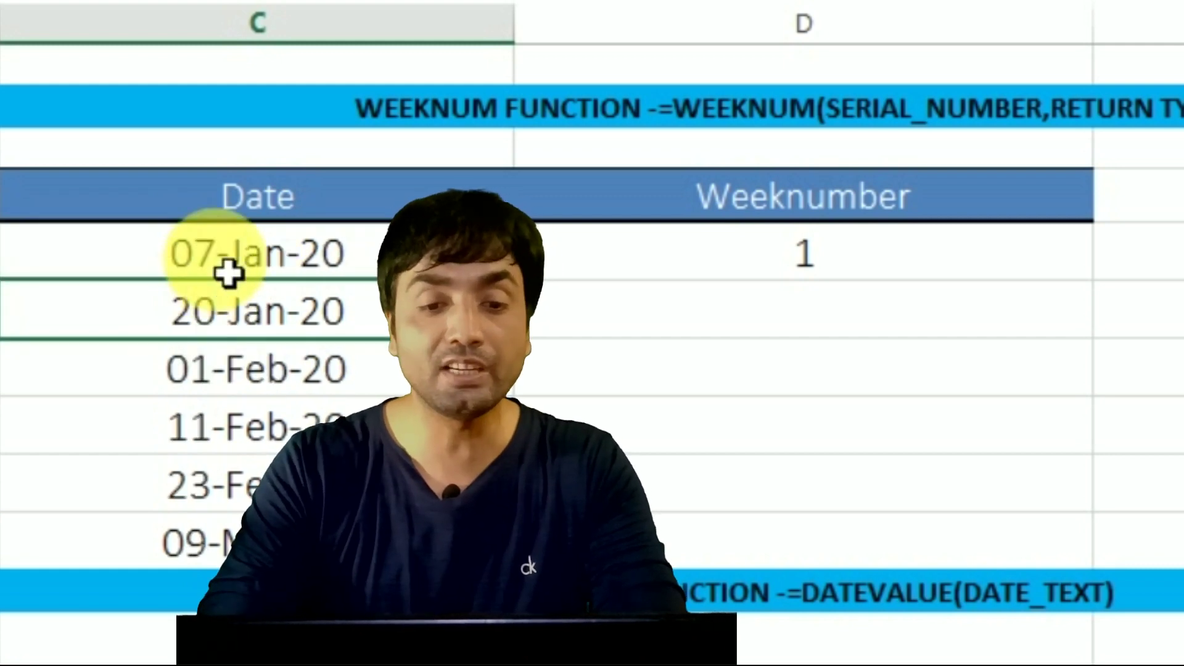
double_click(212, 265)
key(BackSpace)
text(8)
key(Return)
click(213, 266)
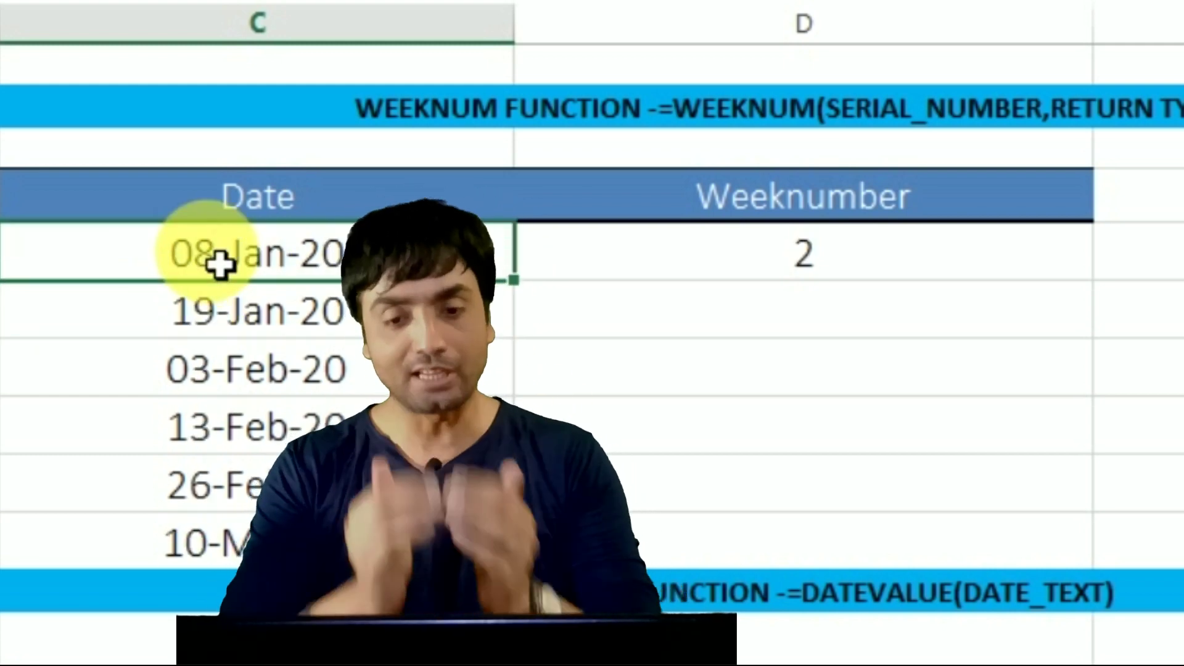
key(Right)
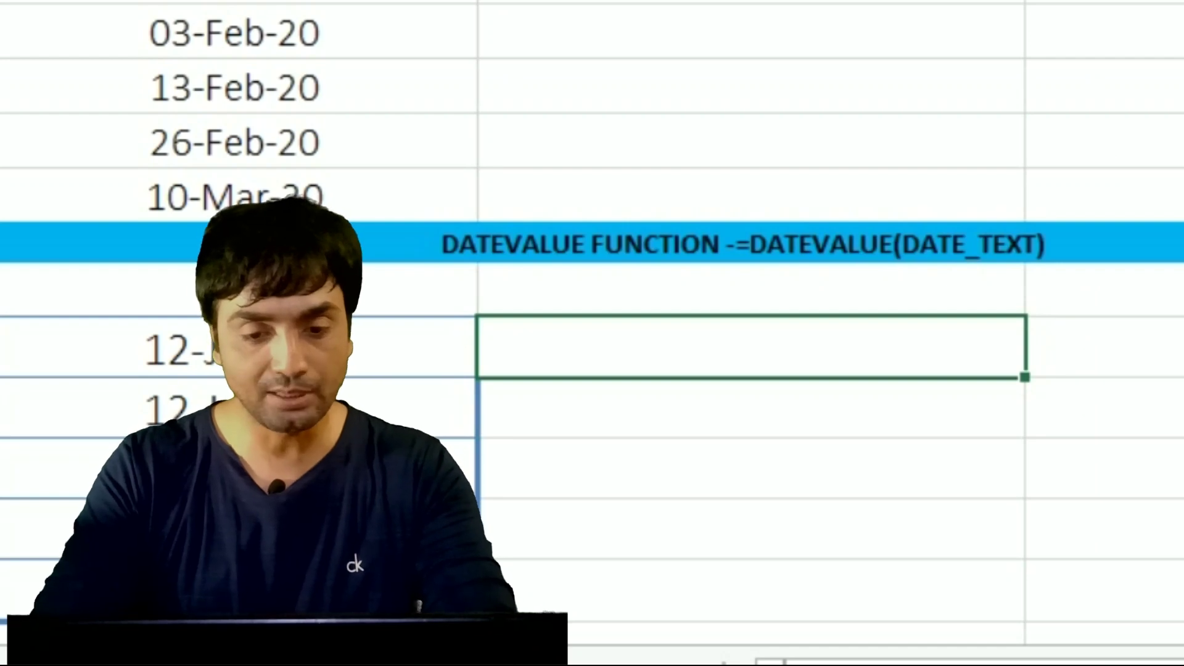
Type the date 12-8-2020 into the first DATEVALUE result cell.
text(1)
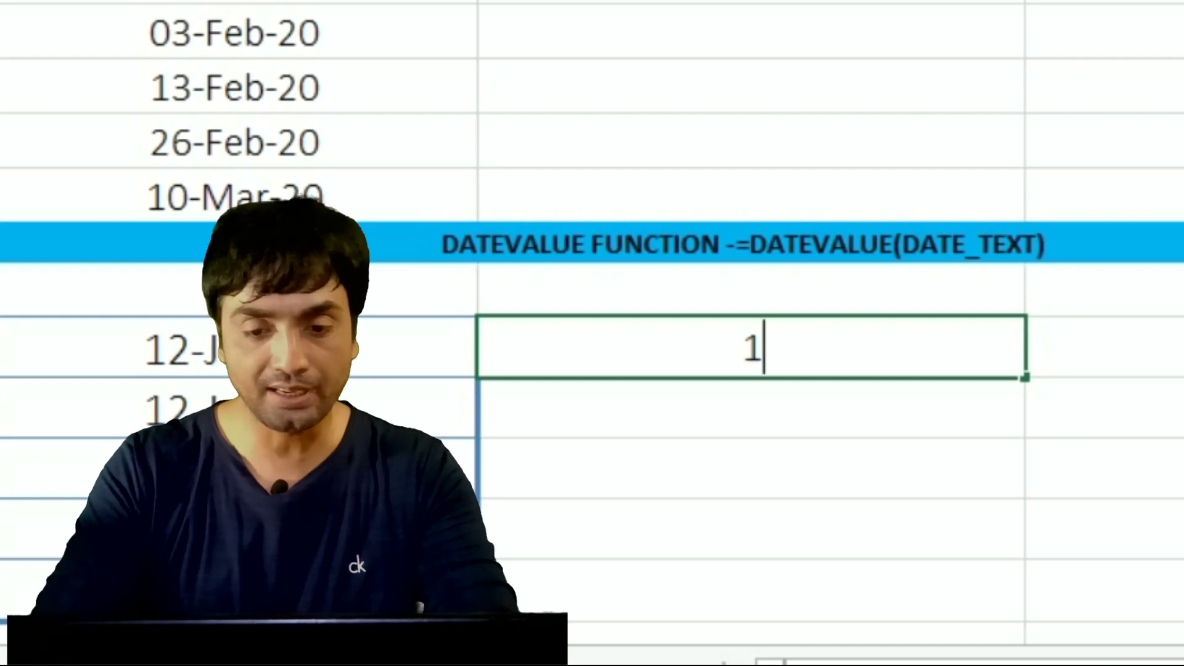
text(2-8)
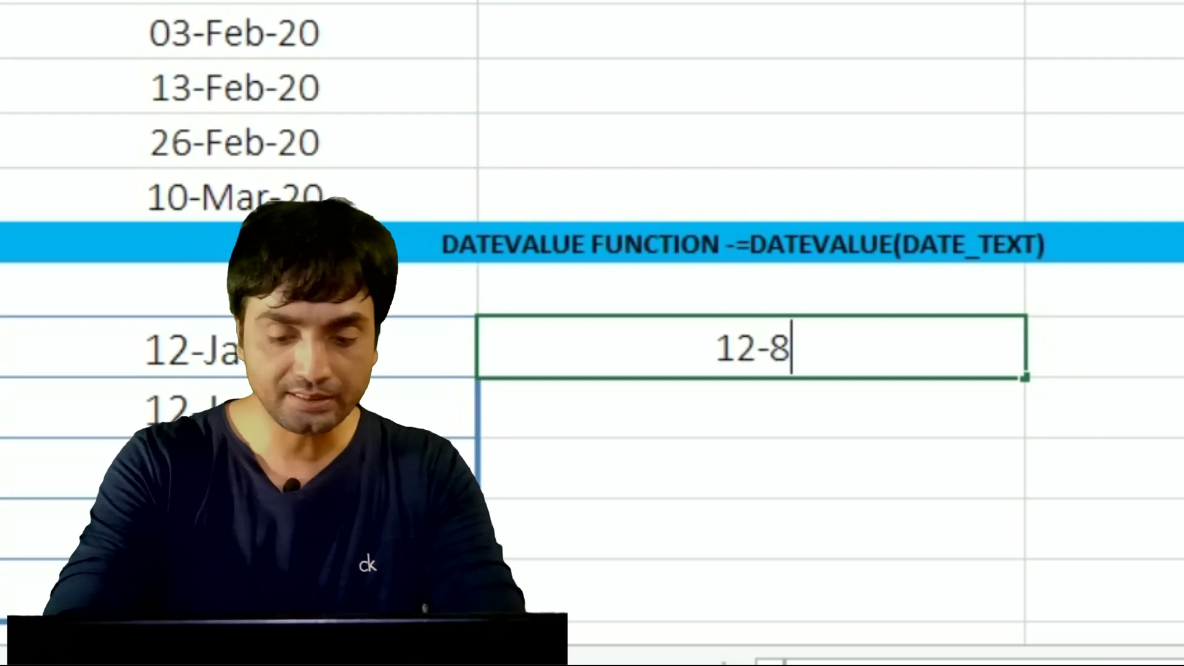
text(-2020)
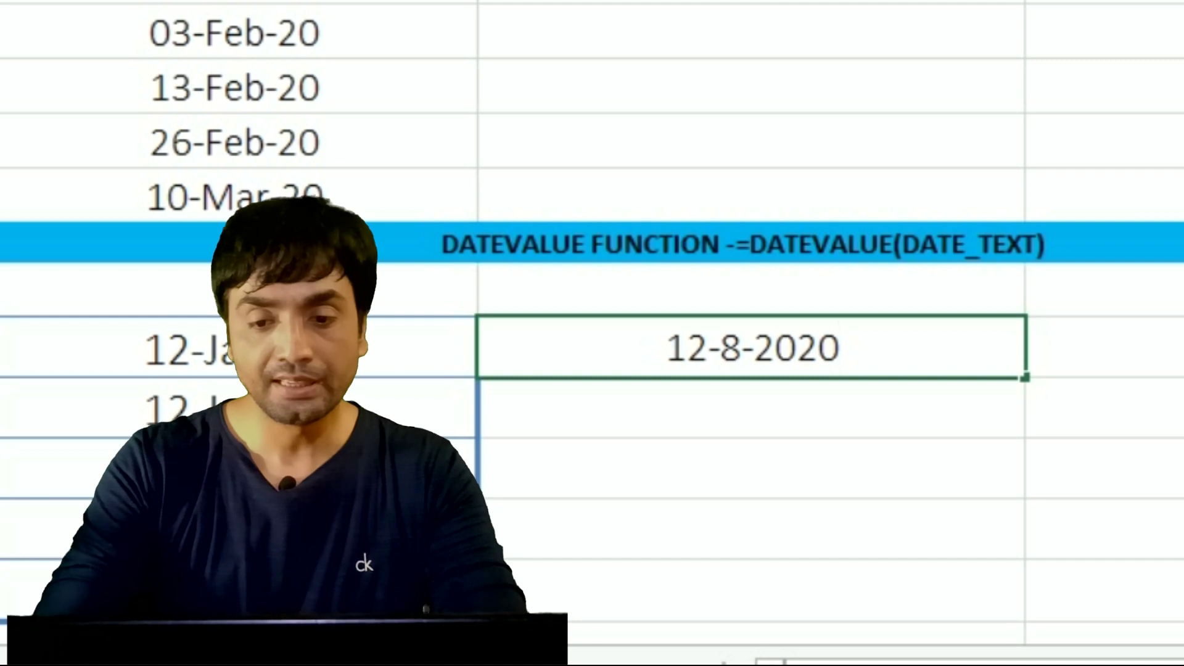
Re-enter 12-08-2020 in D13 as text using a leading apostrophe.
key(Return)
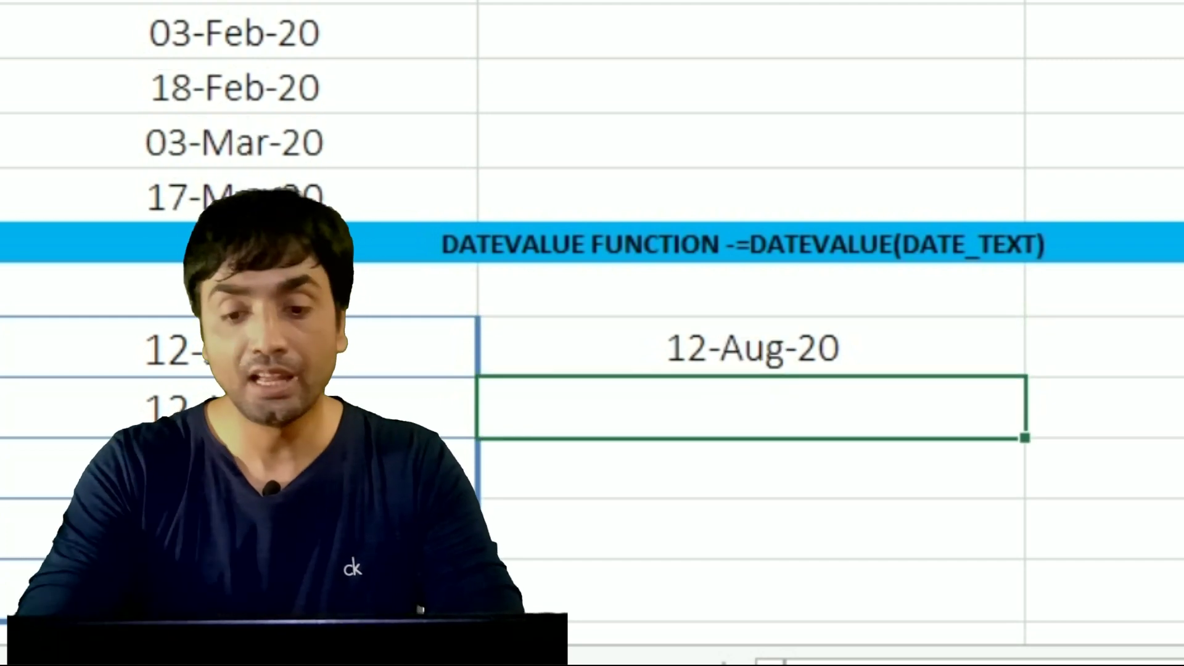
click(704, 340)
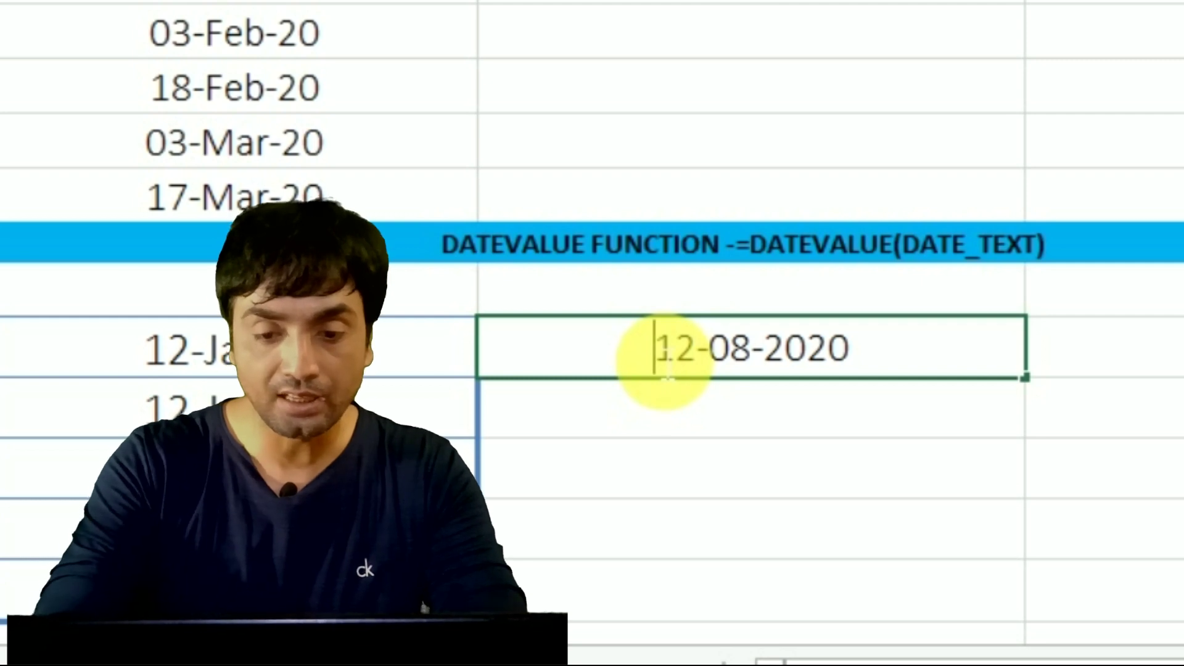
text(')
key(Return)
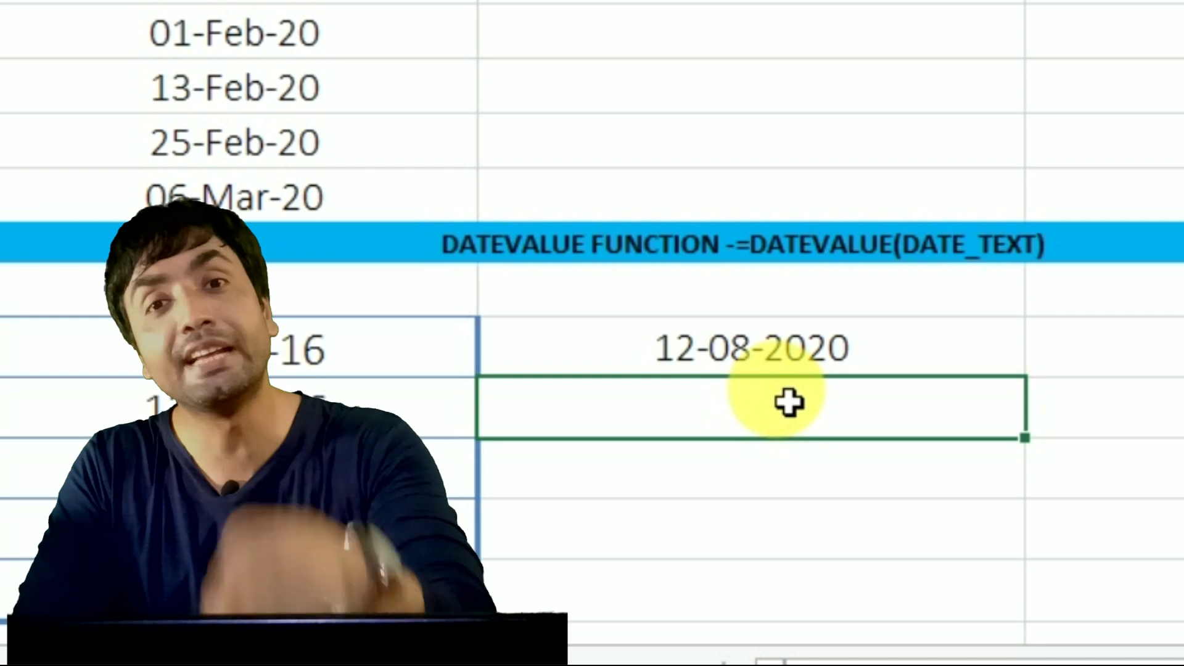
double_click(768, 355)
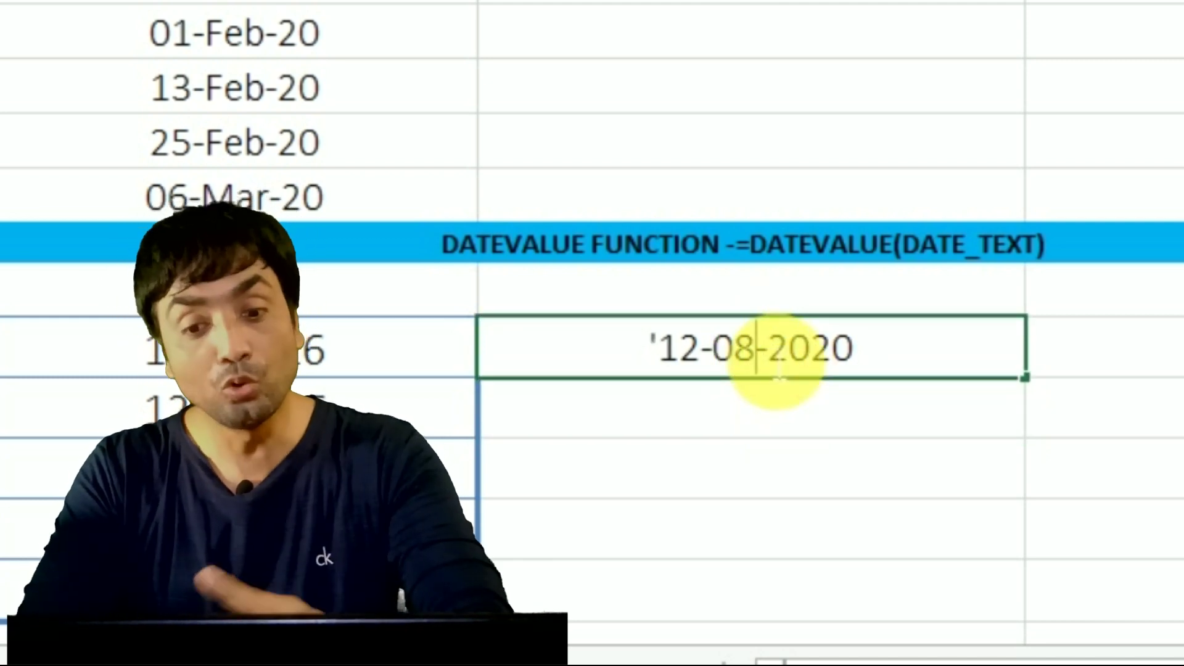
key(Return)
Enter =DATEVALUE(D13) in D14 to convert the text date to 12-Aug-20.
text(=)
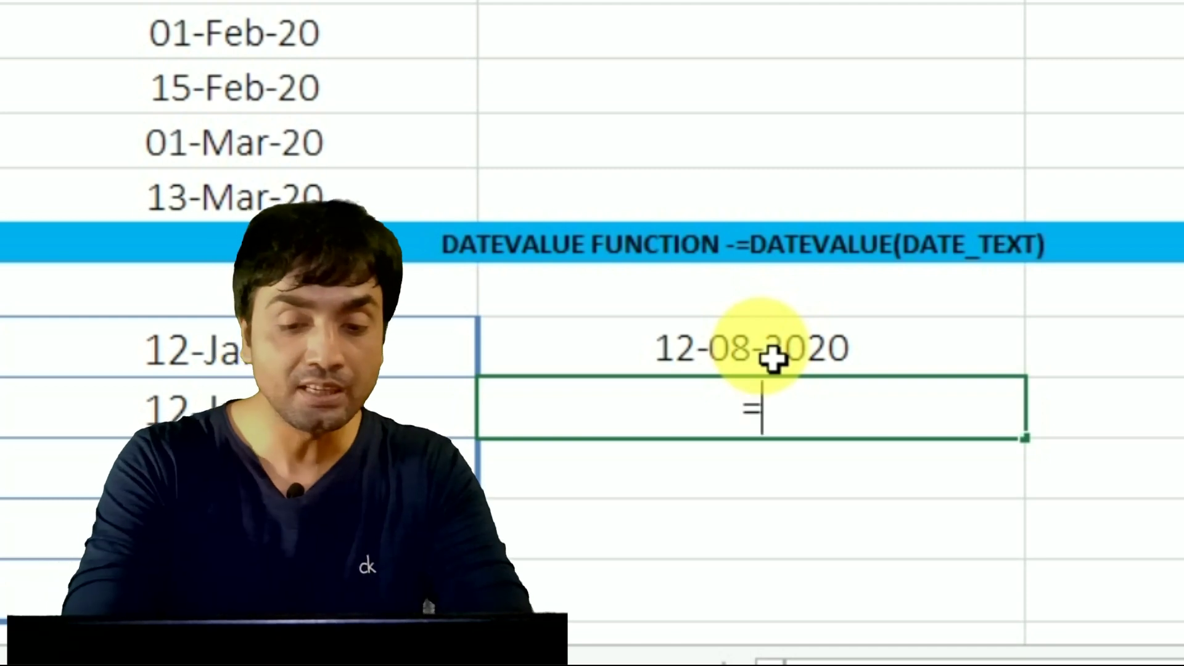
text(date)
key(Down)
key(Tab)
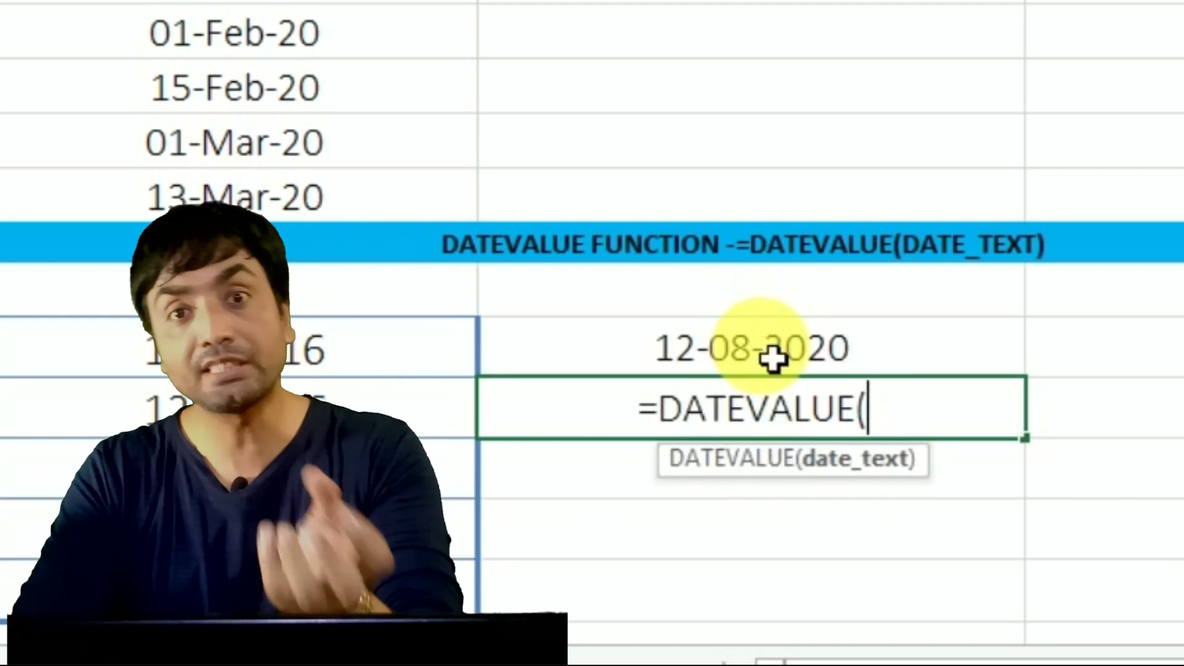
click(773, 361)
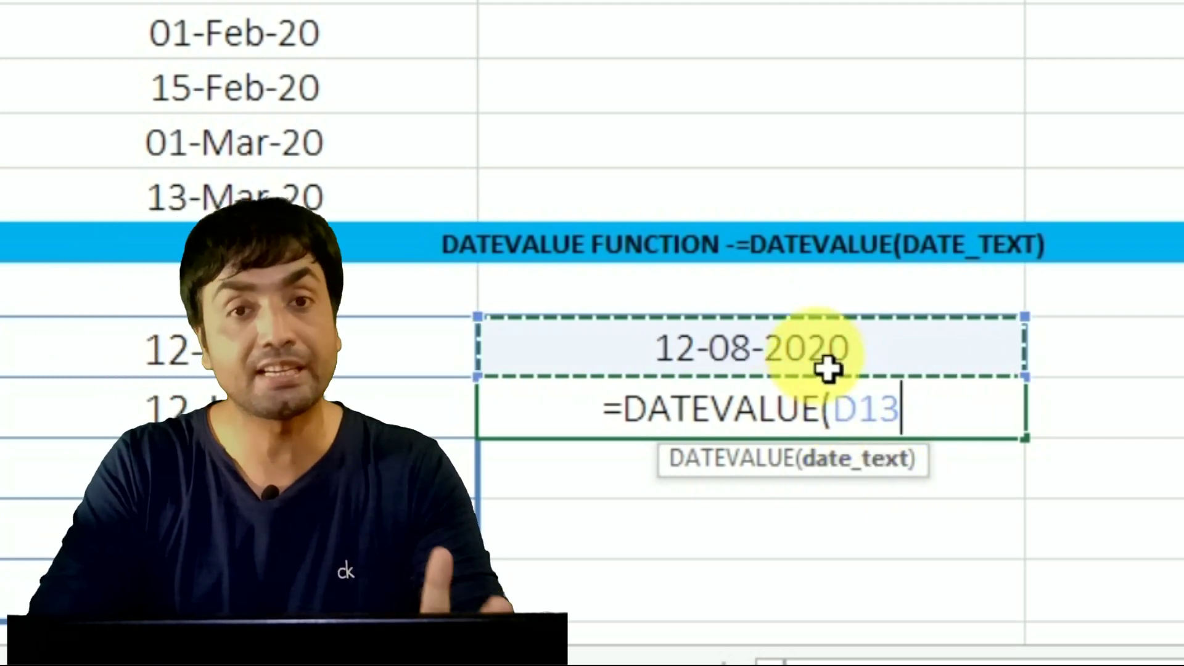
text())
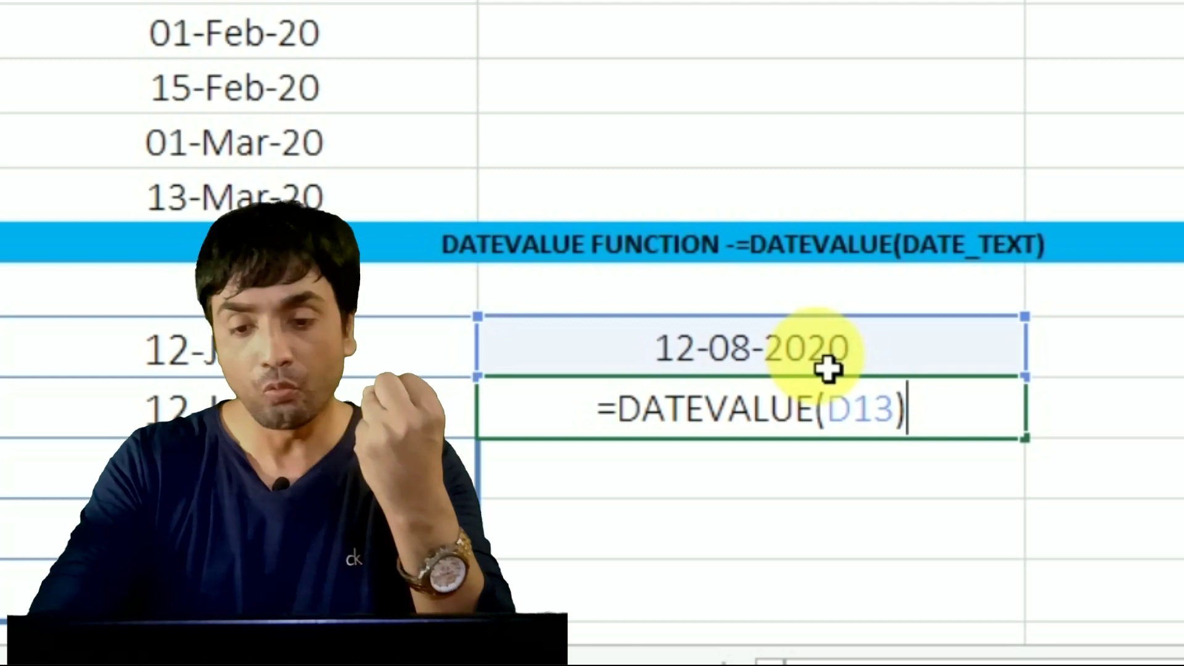
key(Return)
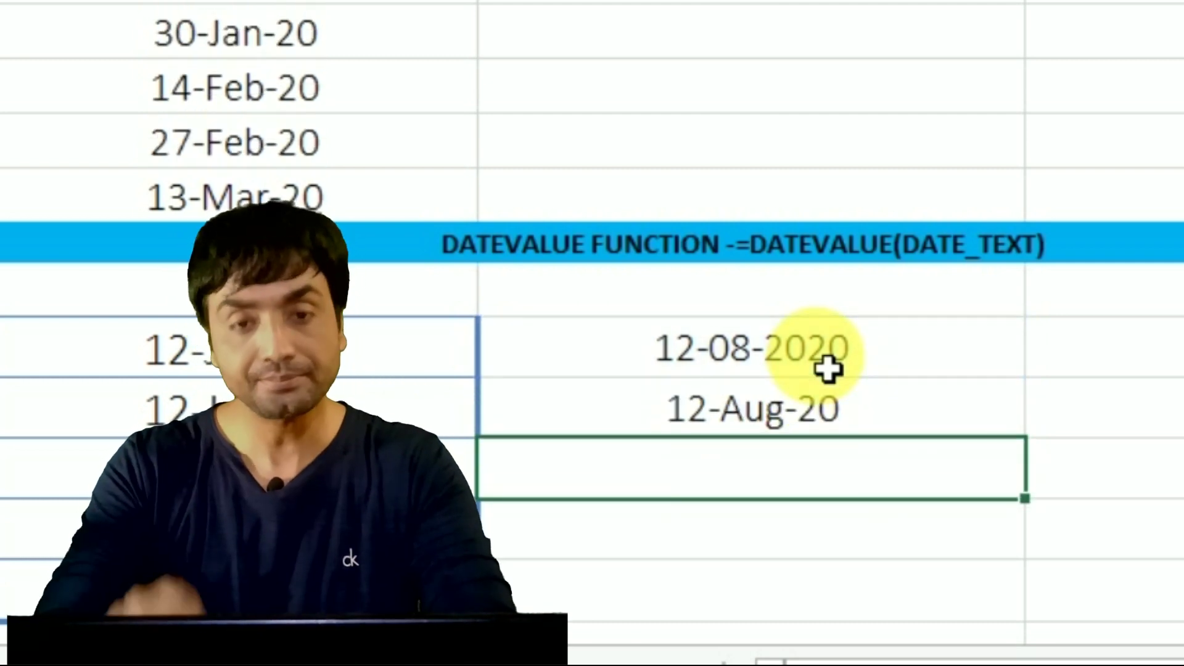
key(Up)
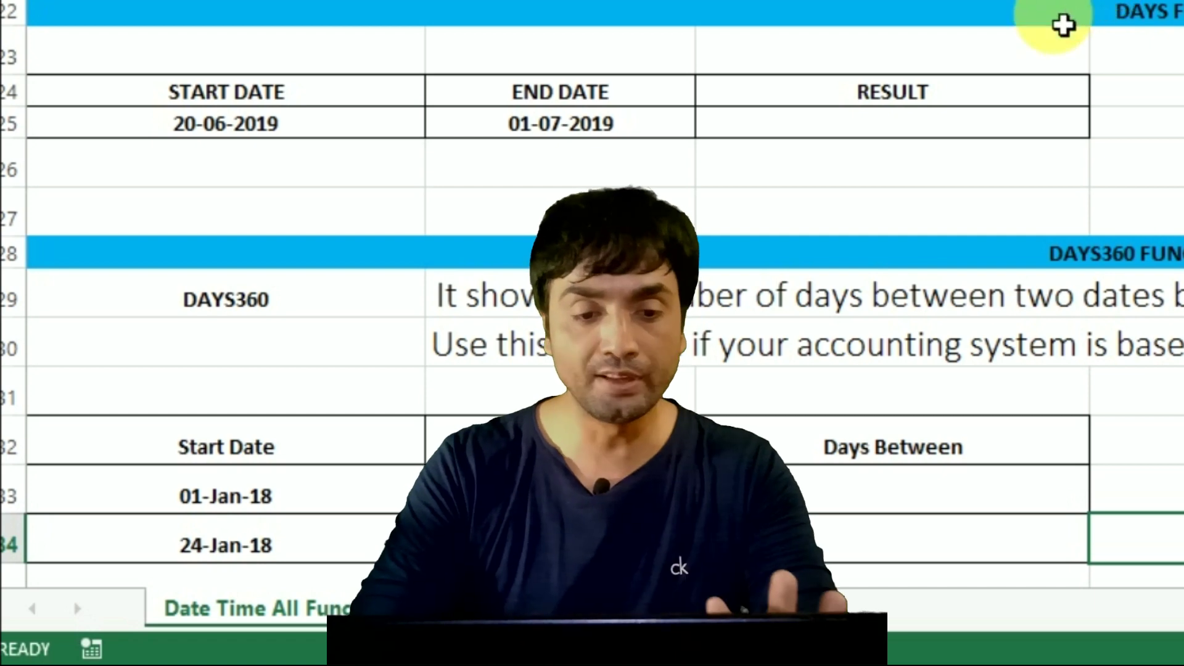
Select the RESULT cell beside the 20-06-2019 and 01-07-2019 dates.
click(970, 126)
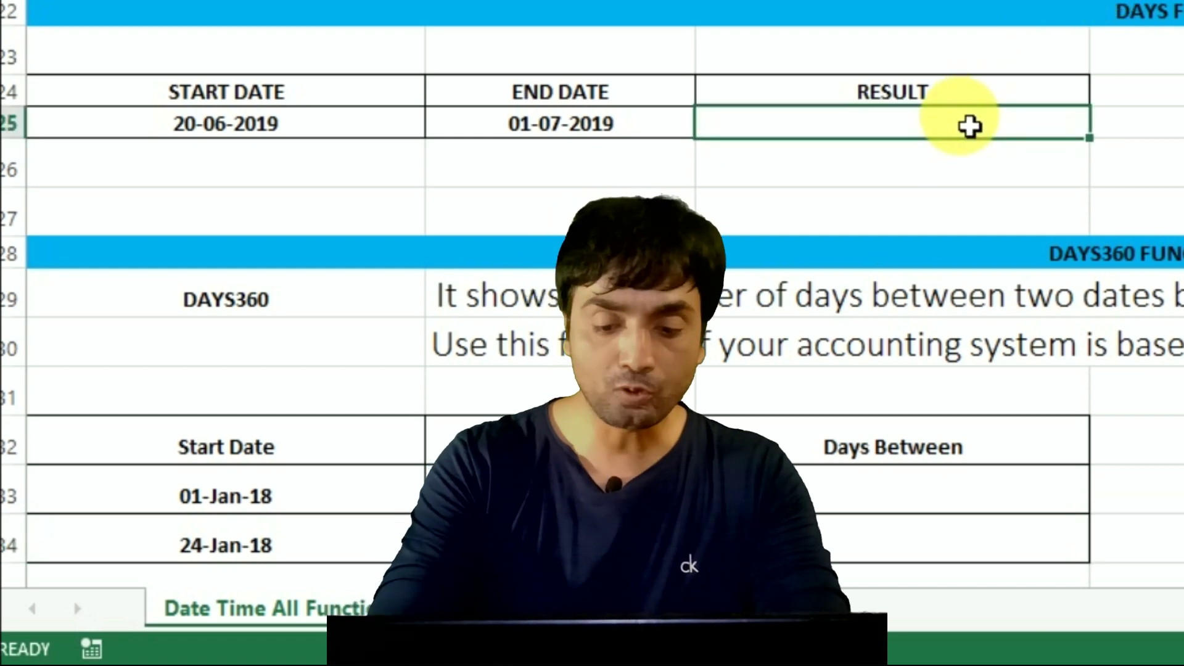
Subtract the start date from the end date in C25, giving 11 days.
text(=)
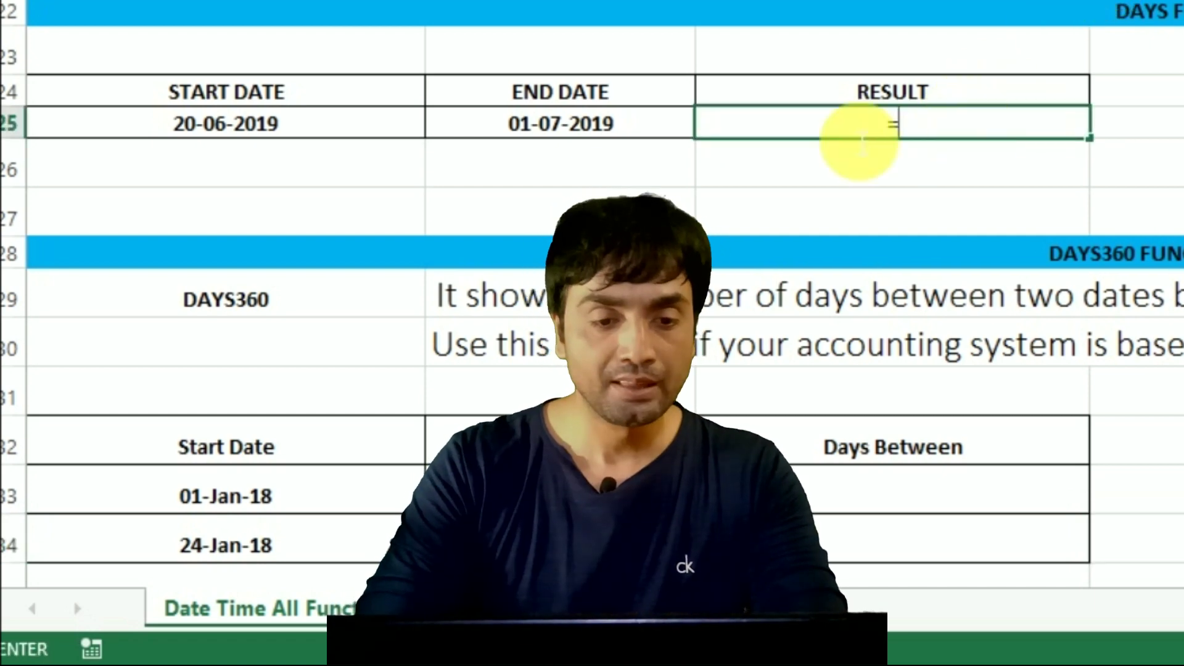
click(634, 128)
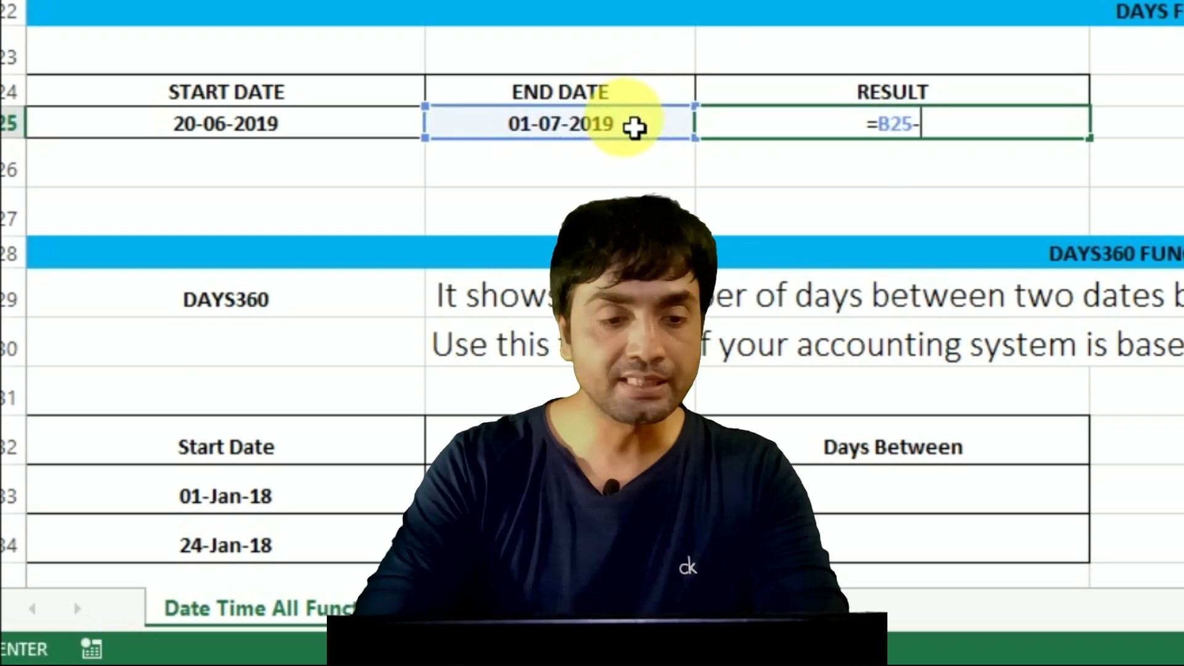
click(325, 127)
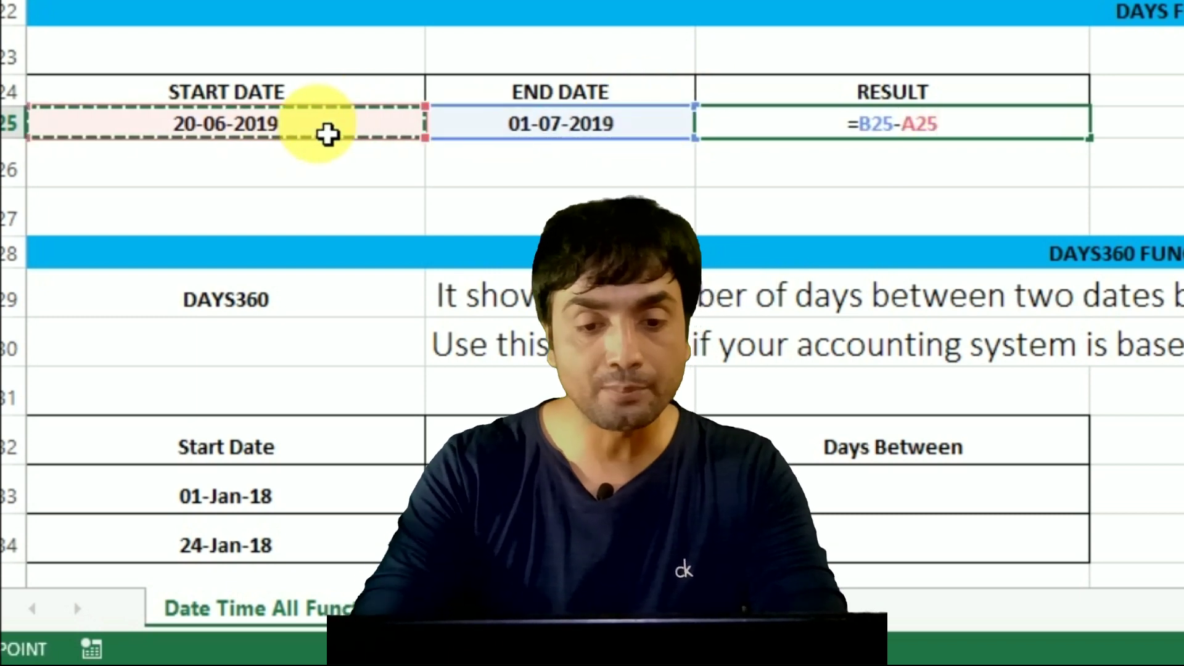
key(Return)
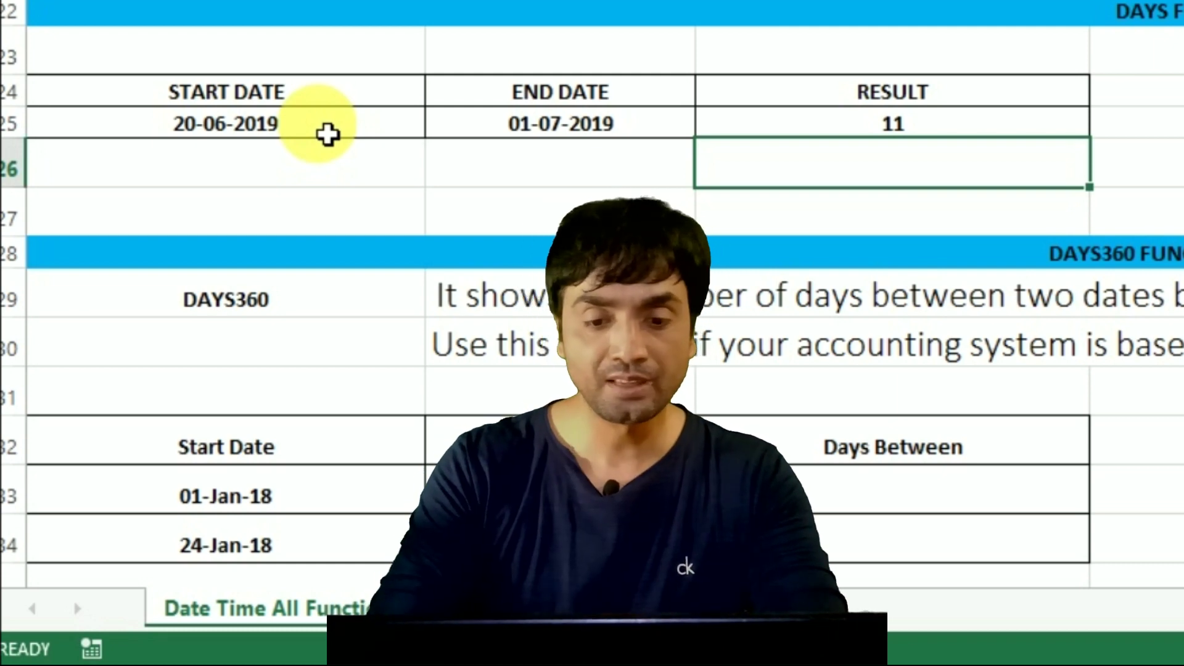
key(Up)
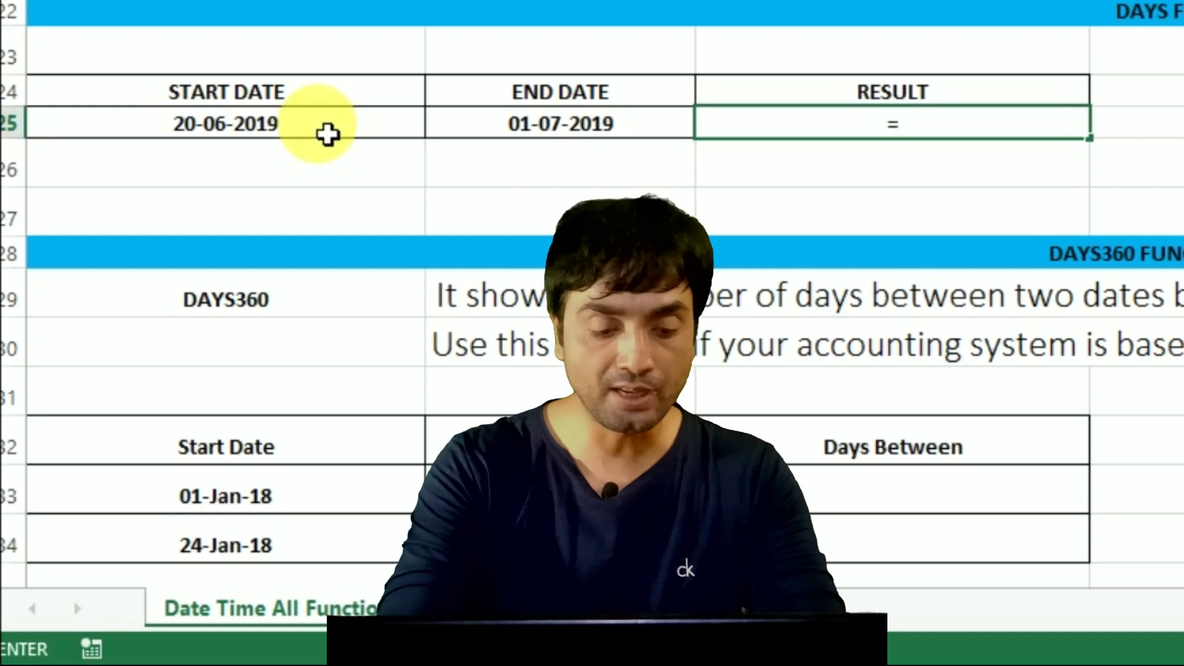
Replace the subtraction with =DAYS(B25,A25), still returning 11.
text(days)
key(Tab)
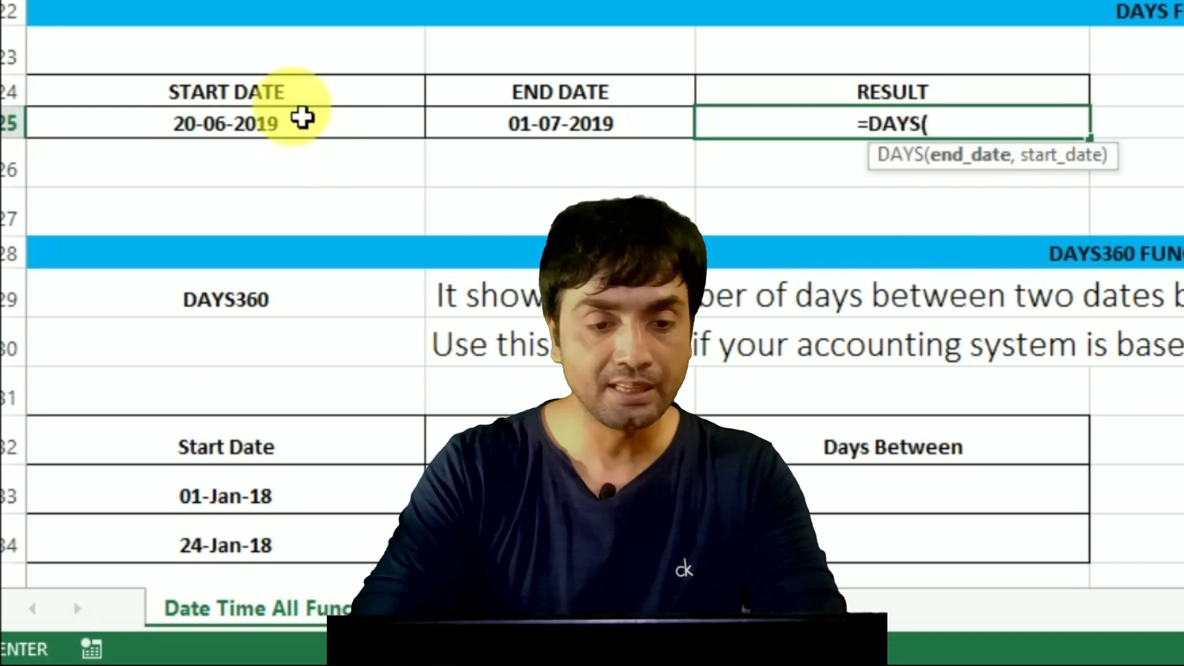
click(531, 126)
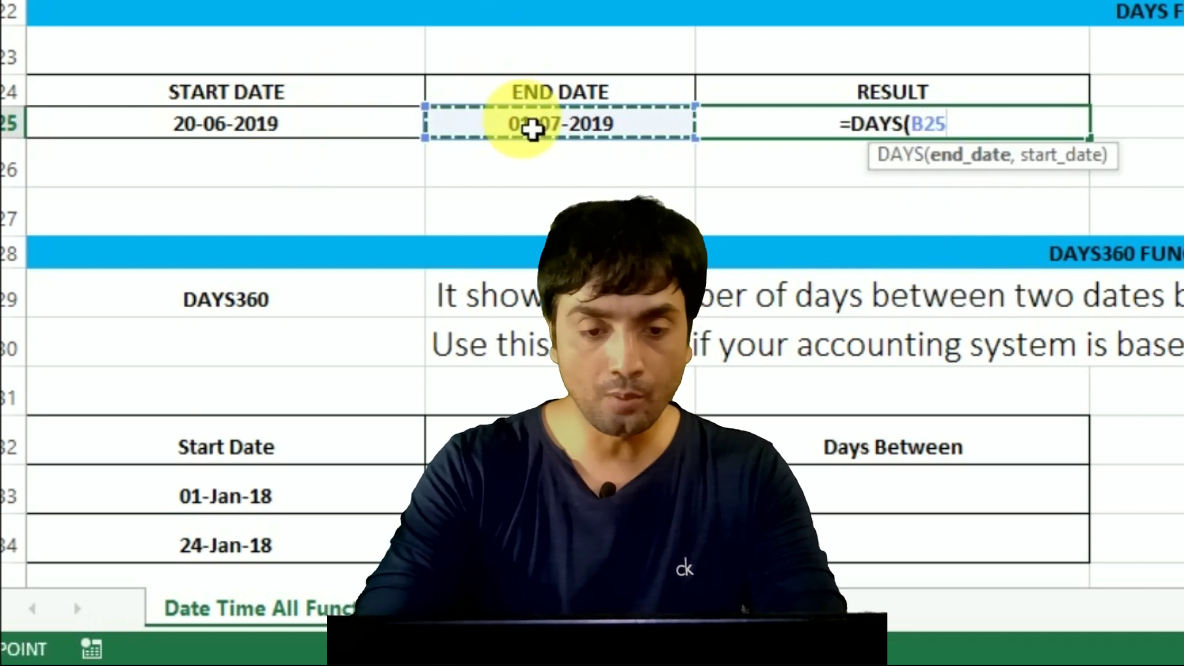
text(,)
click(385, 131)
key(Return)
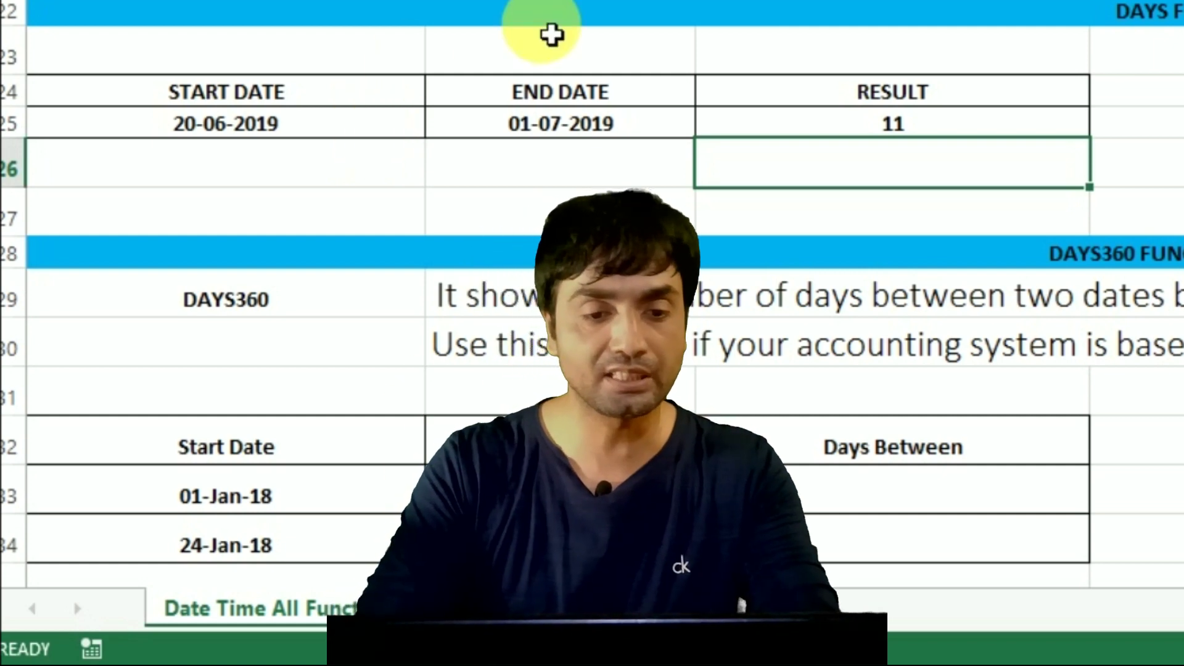
click(217, 137)
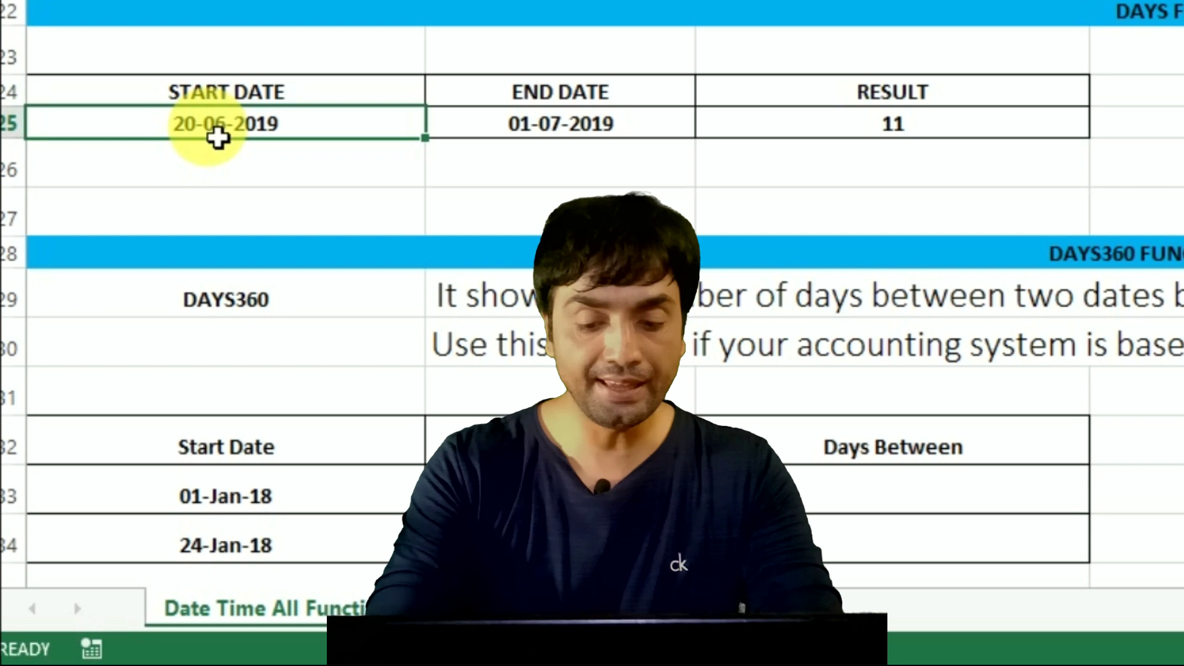
Change the dates to 01-08-2020 and 31-08-2020 so the DAYS result shows 30.
text(1-8-08-2)
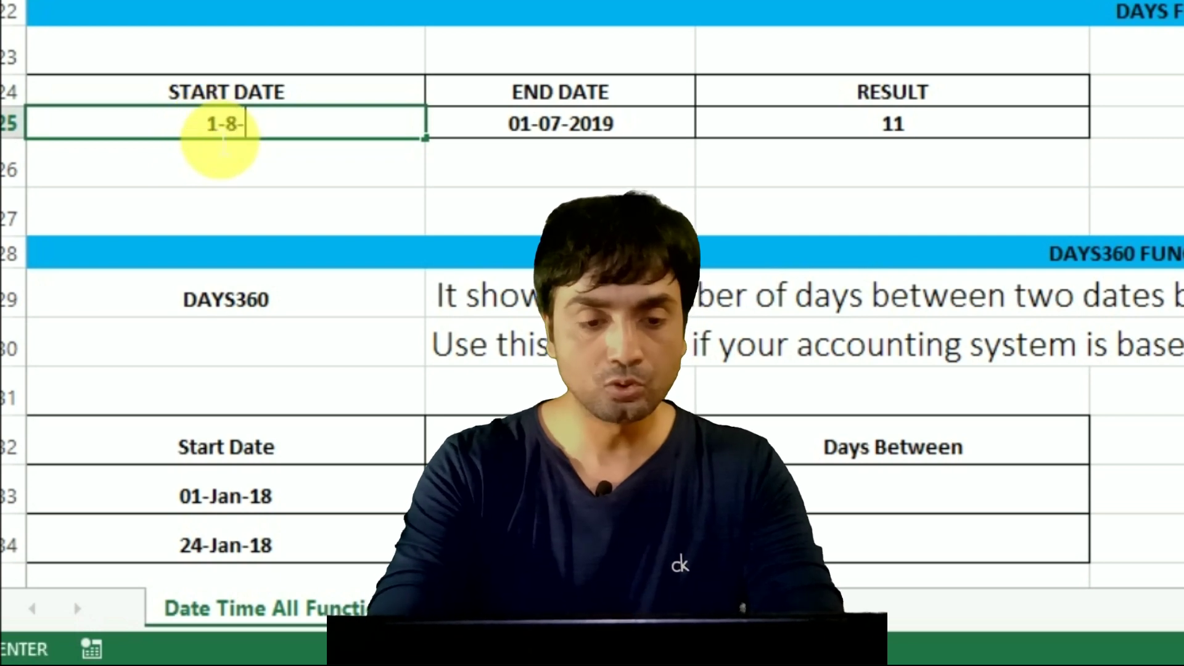
text(02)
key(Tab)
text(31)
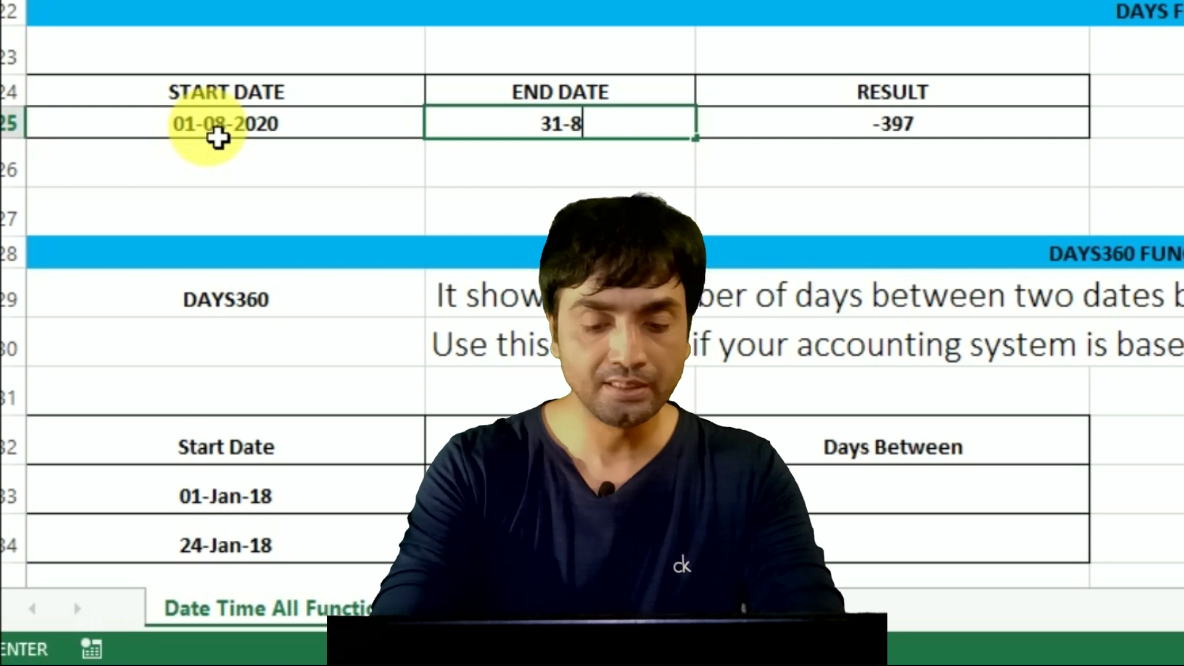
text(-8-2020)
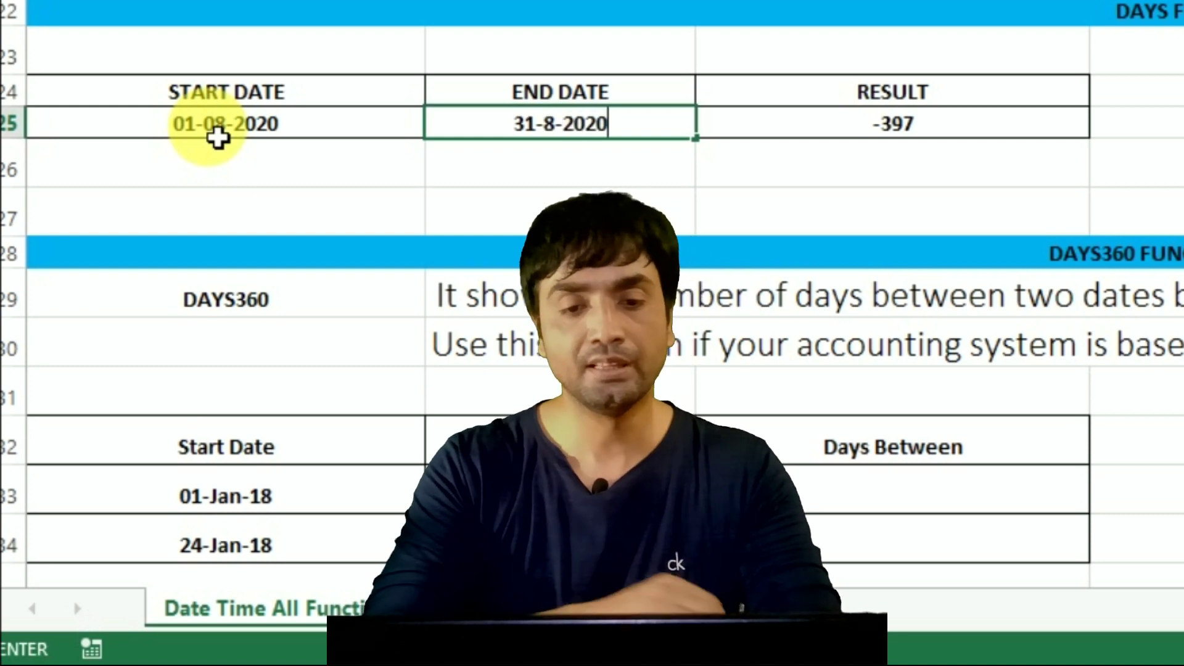
key(Return)
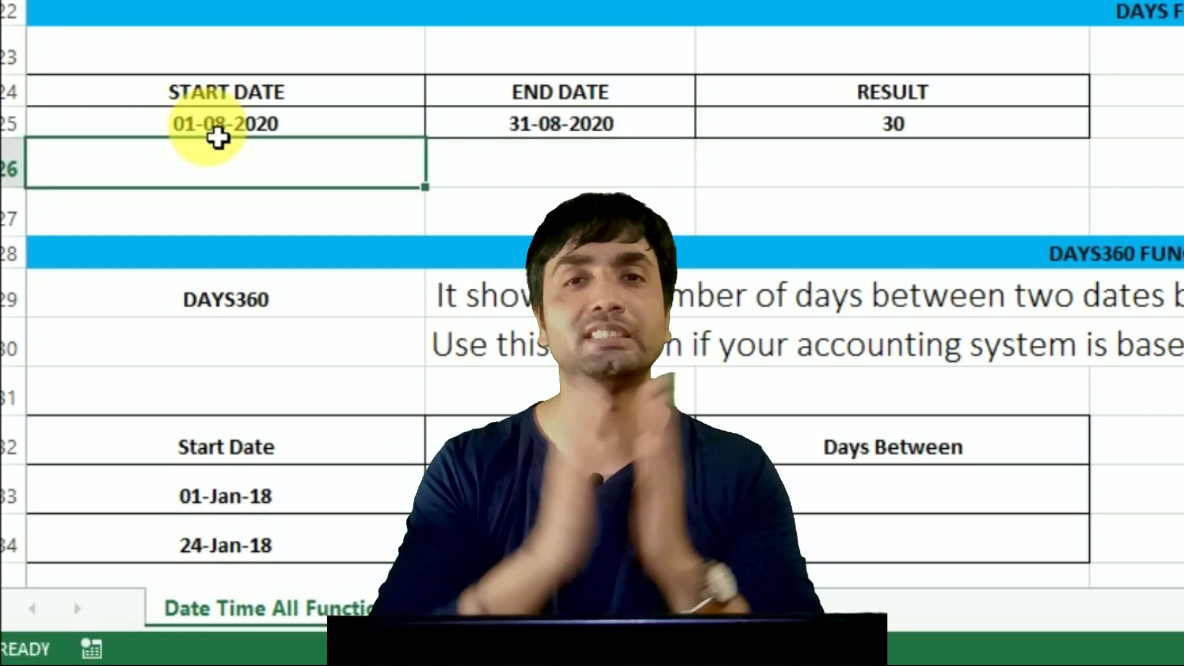
key(Right)
key(Right)
key(Right)
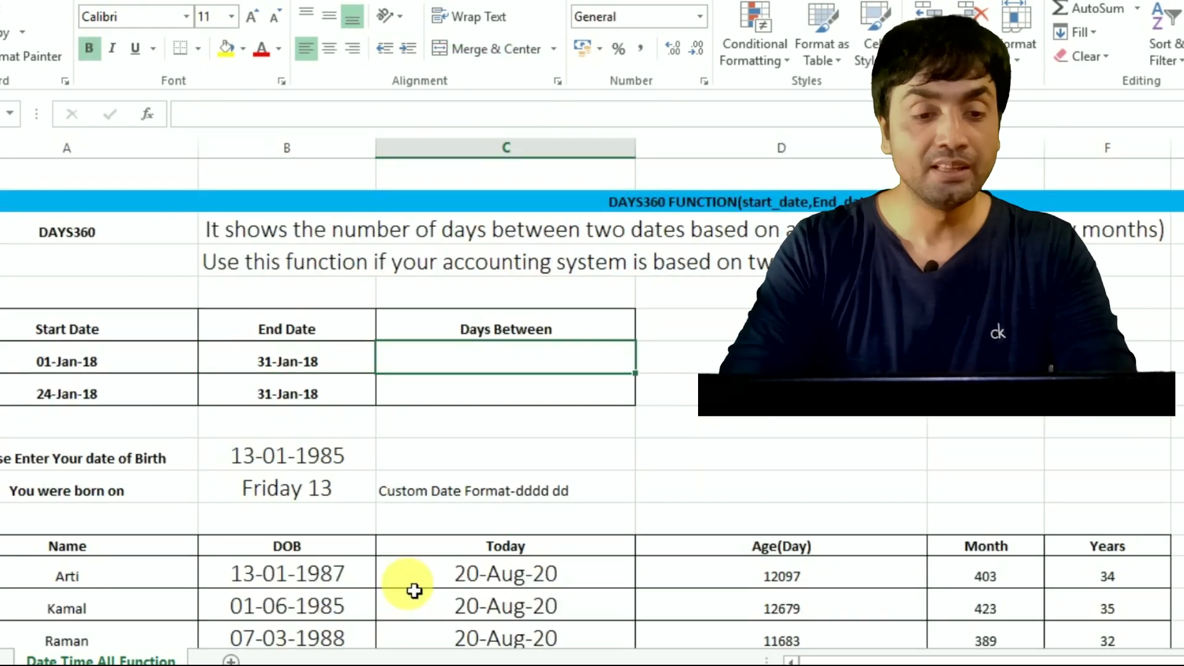
Begin a DAYS360 formula by typing =days in the first Days Between cell.
text(=days)
Enter =DAYS360(A33,B33) in C33 for 01-Jan-18 to 31-Jan-18.
key(Down)
key(Tab)
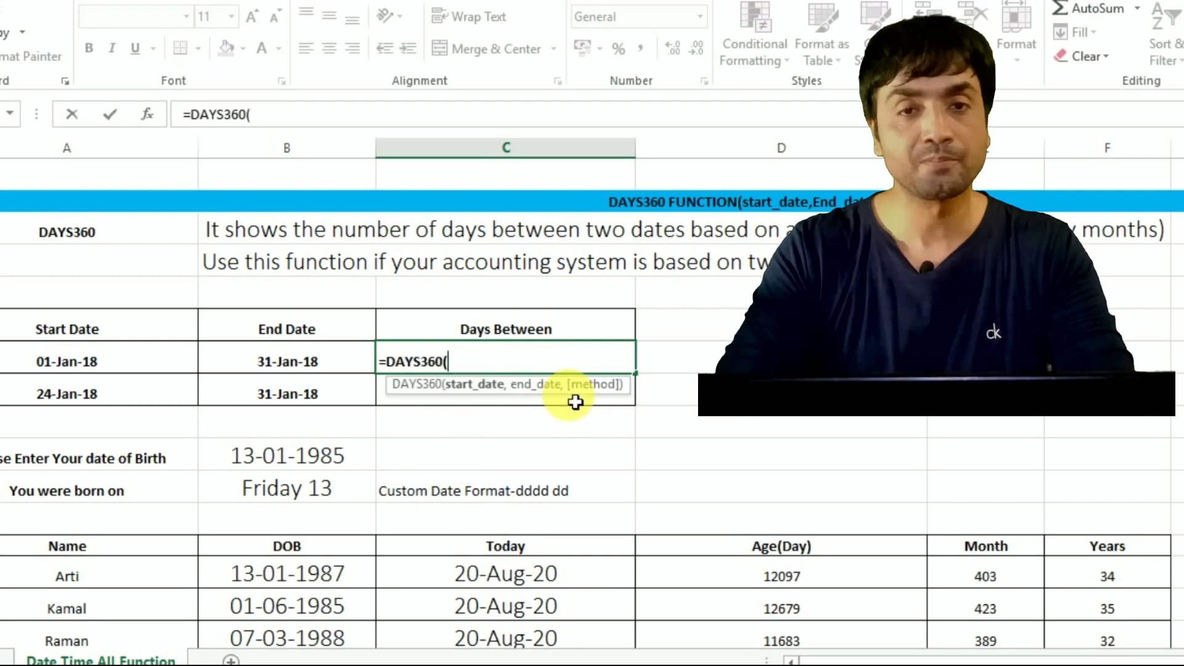
click(129, 370)
text(,)
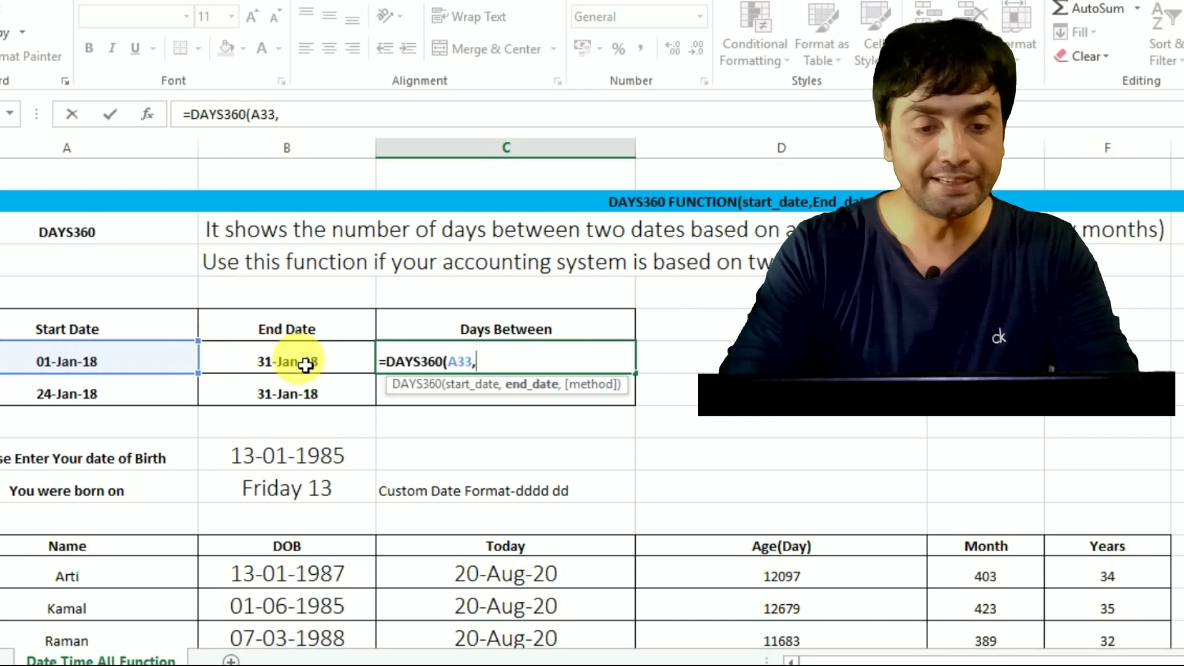
click(305, 365)
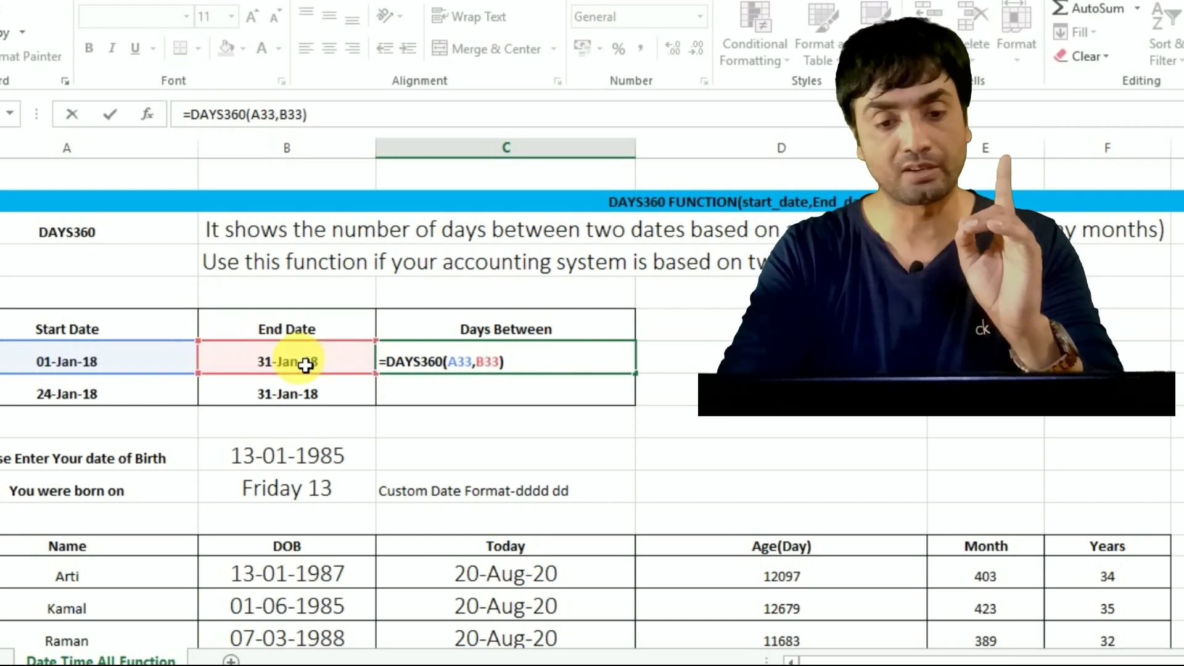
key(Return)
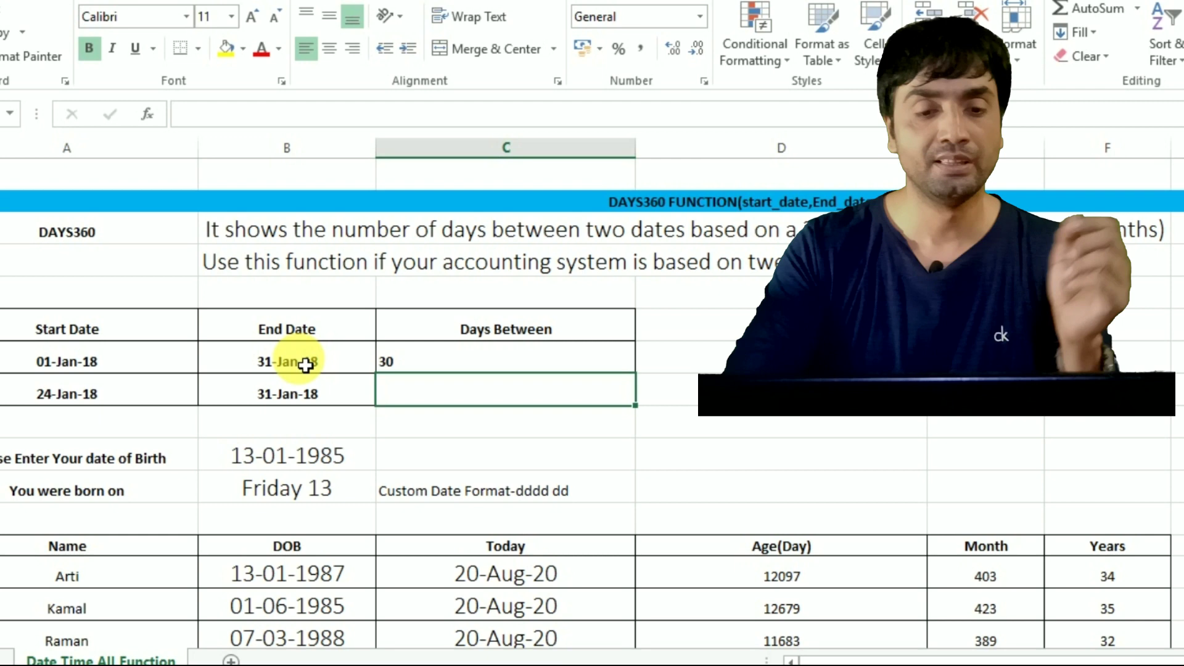
Edit the formula to =DAYS360(A33,B33,TRUE) to use the European method, giving 29.
double_click(413, 362)
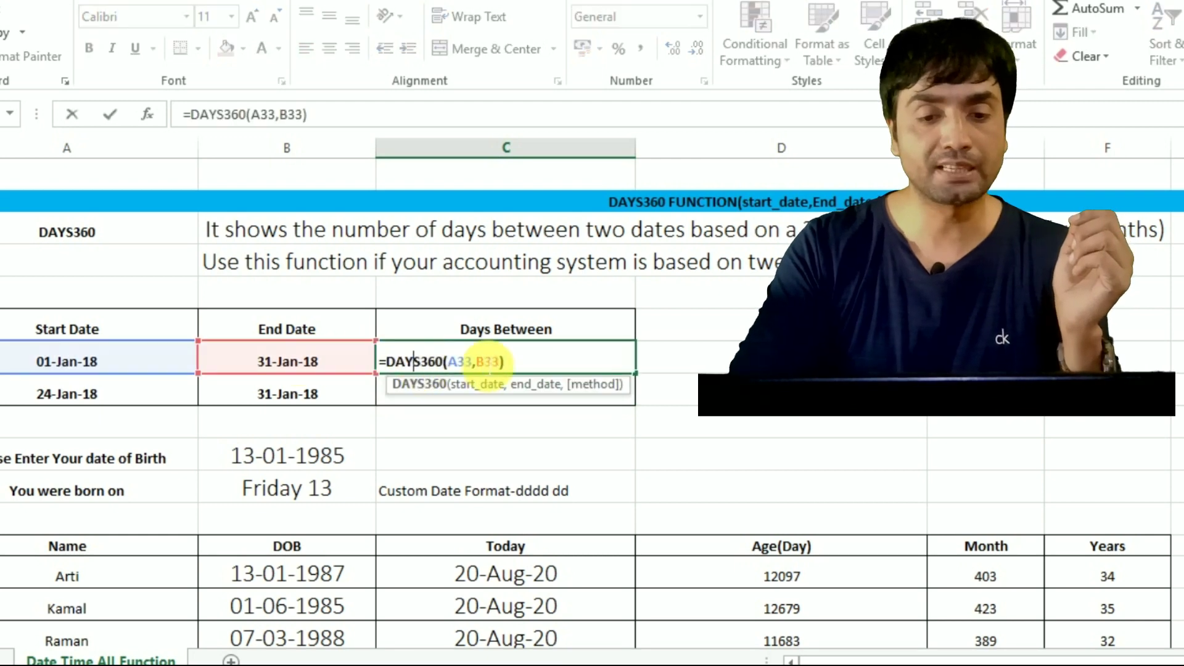
click(503, 363)
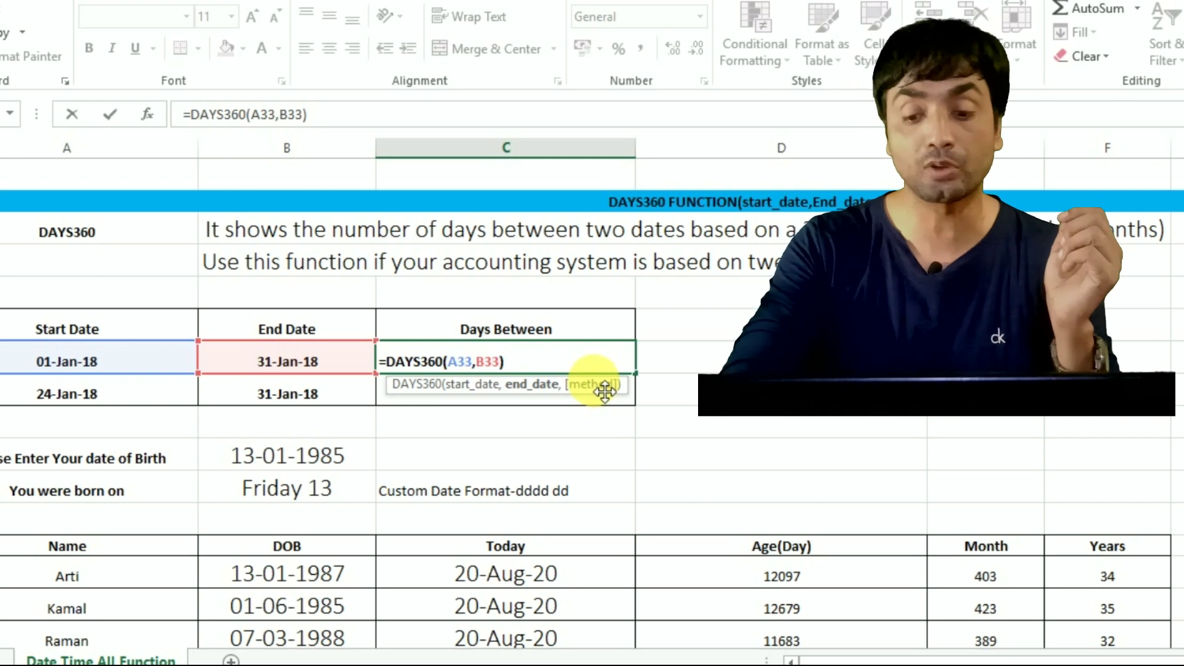
key(Delete)
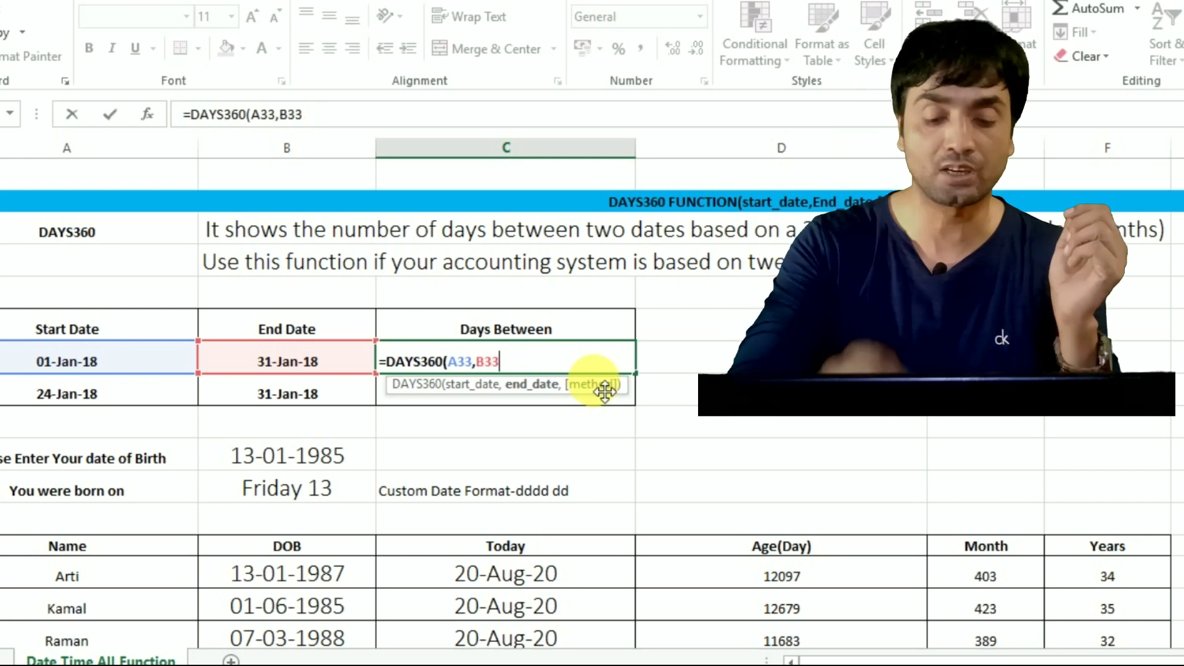
text(,)
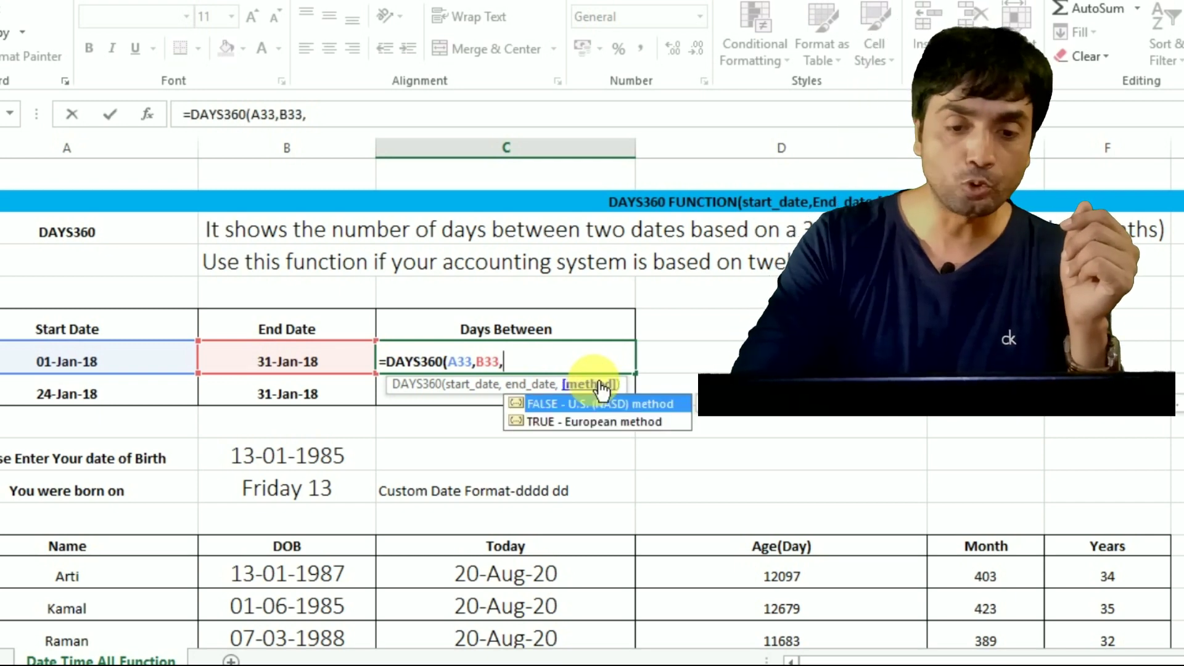
key(Down)
key(Tab)
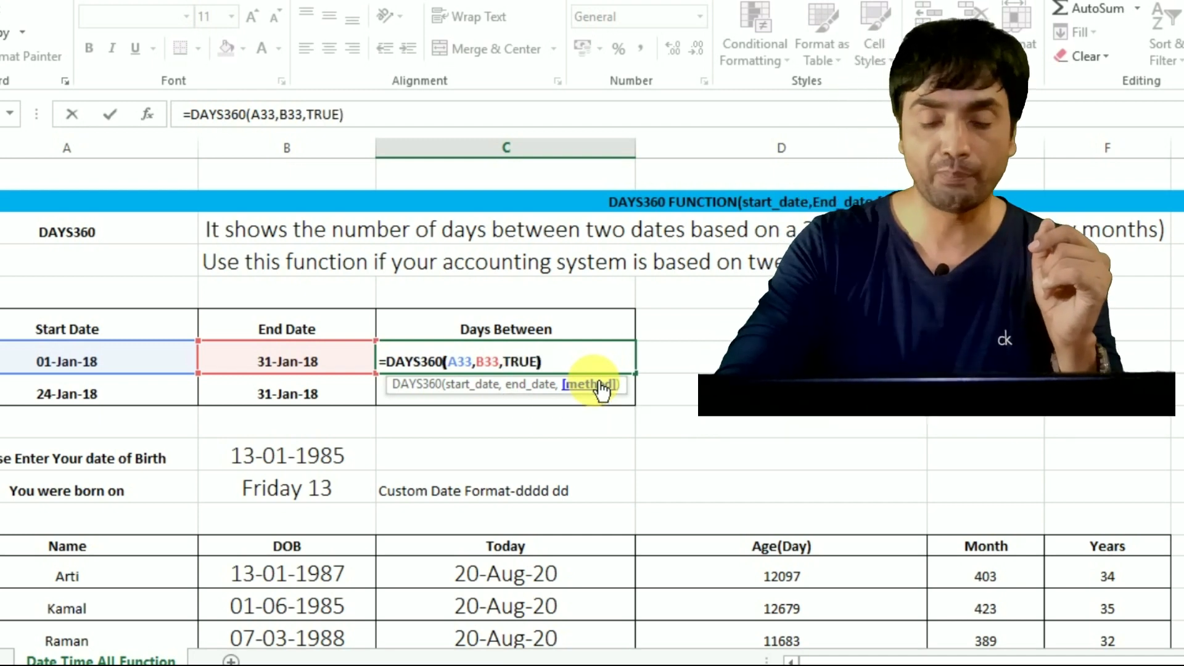
key(Return)
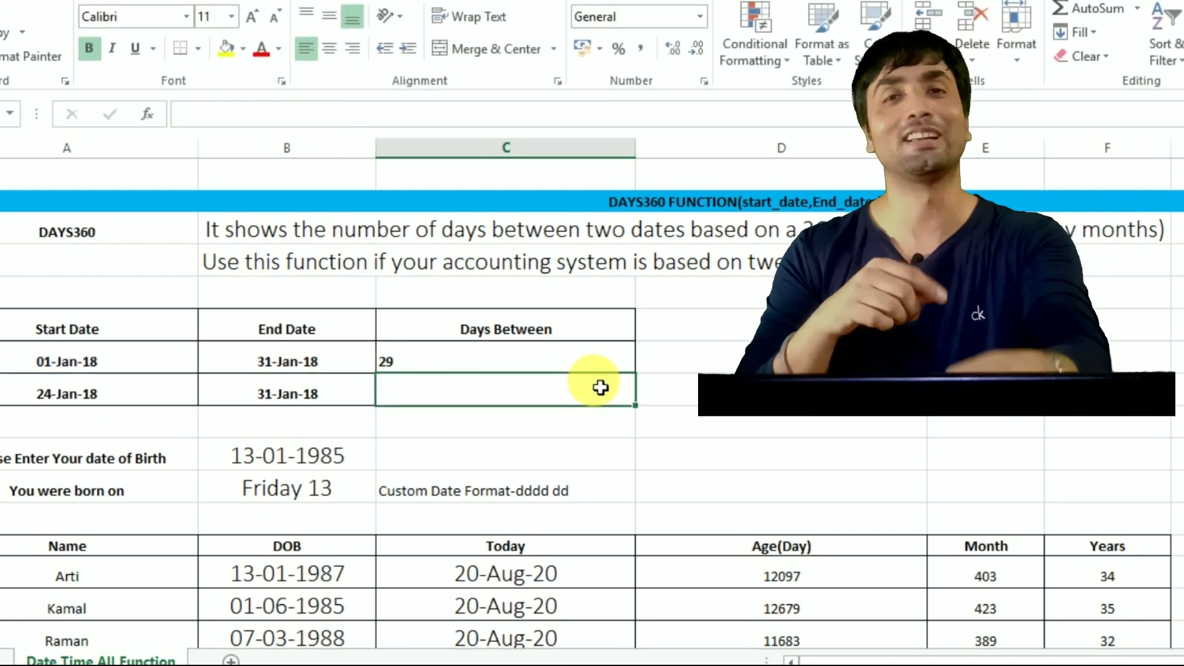